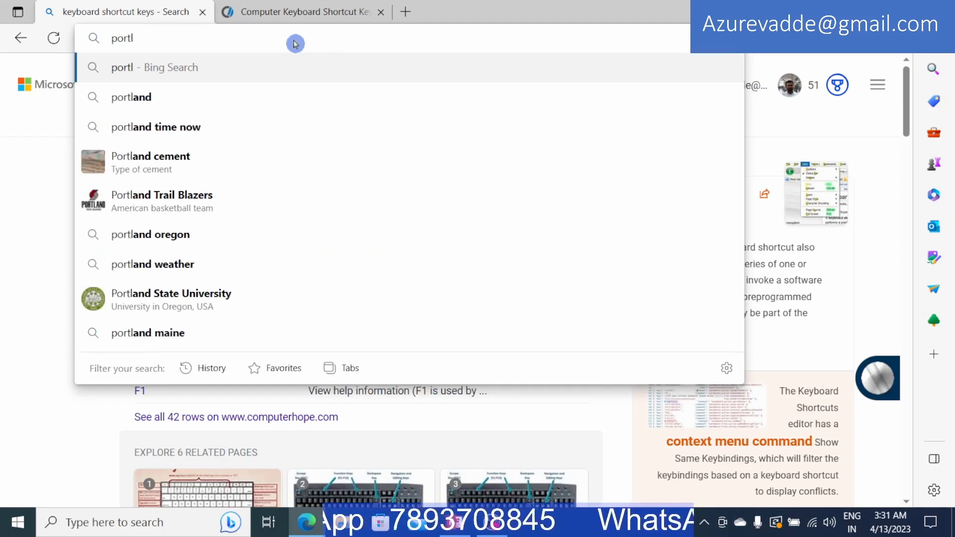
Step: Search the web for "portal.azure.com login", open the Microsoft Azure portal and dismiss the recommendation survey
{"action": "key", "text": "BackSpace"}
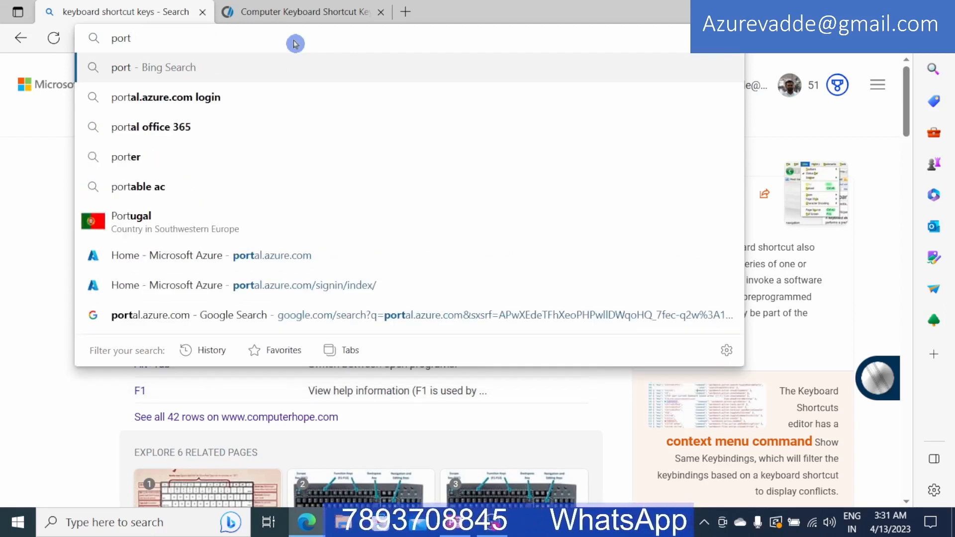
{"action": "type", "text": "al"}
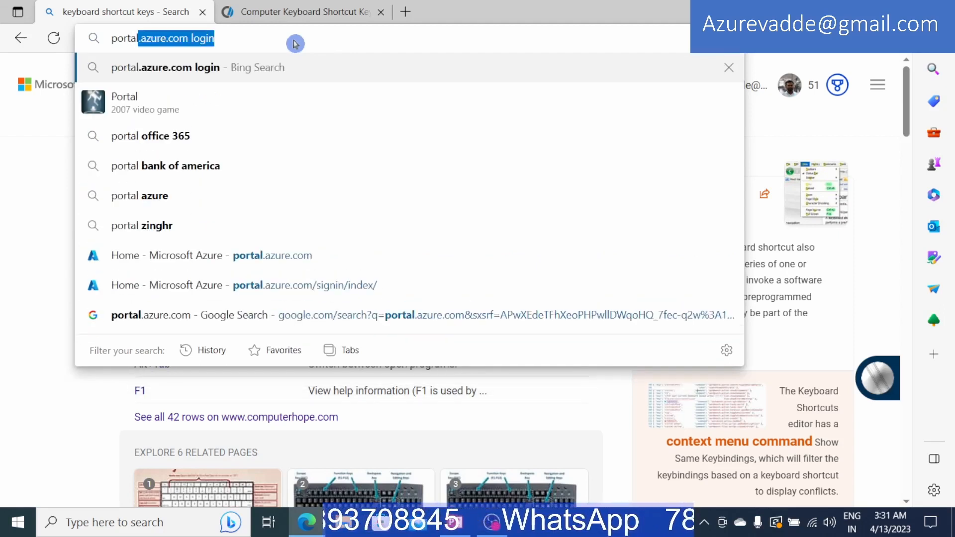
{"action": "key", "text": "Return"}
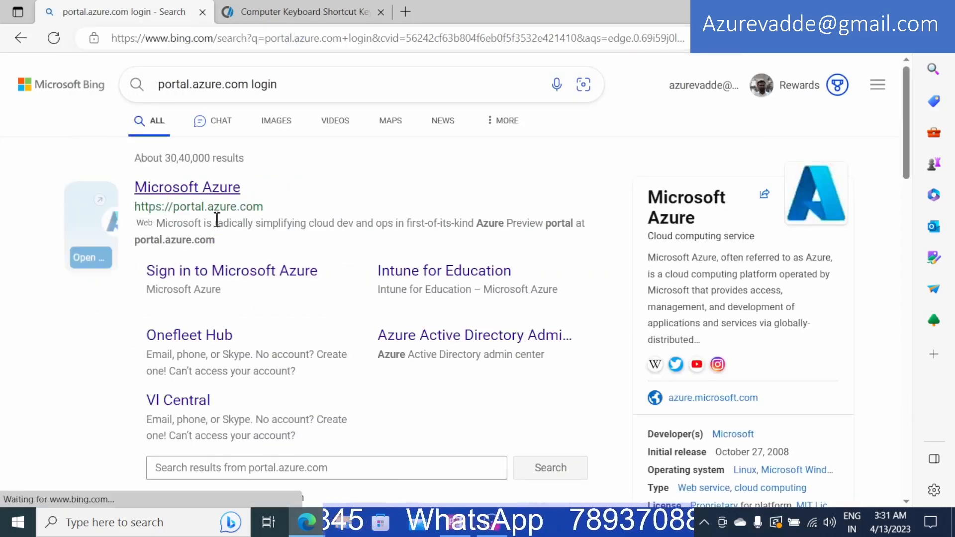
{"action": "left_click", "coordinate": [204, 194]}
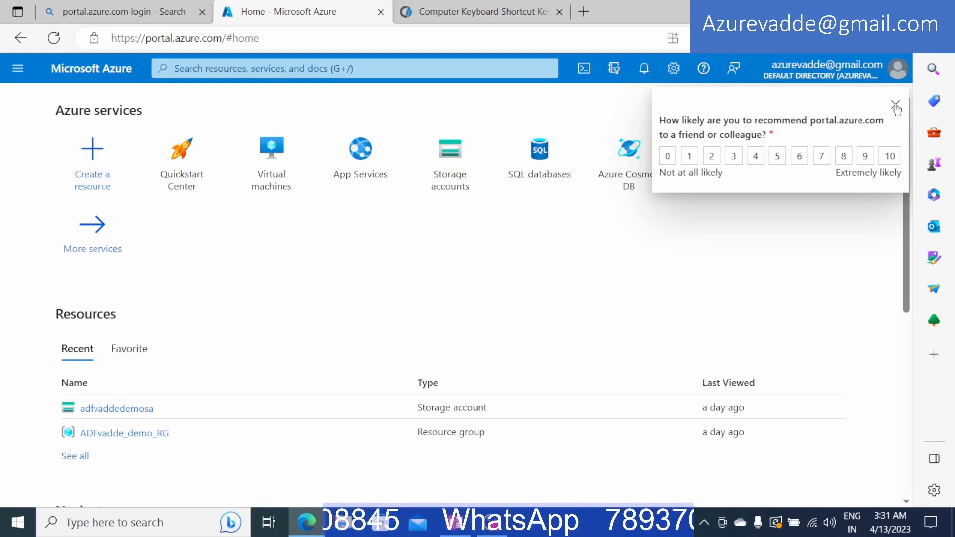
{"action": "left_click", "coordinate": [896, 106]}
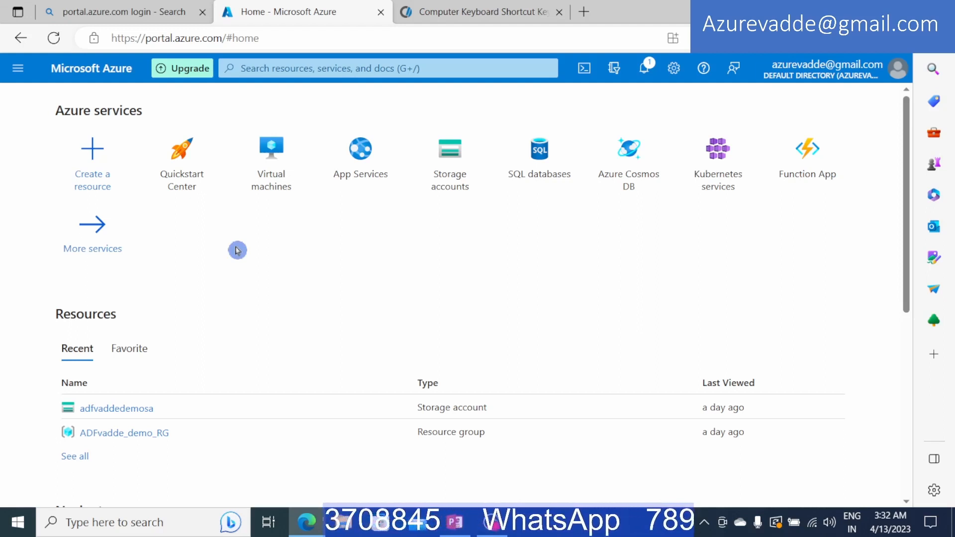
Step: Start creating a new Storage account resource from the Storage category
{"action": "left_click", "coordinate": [101, 164]}
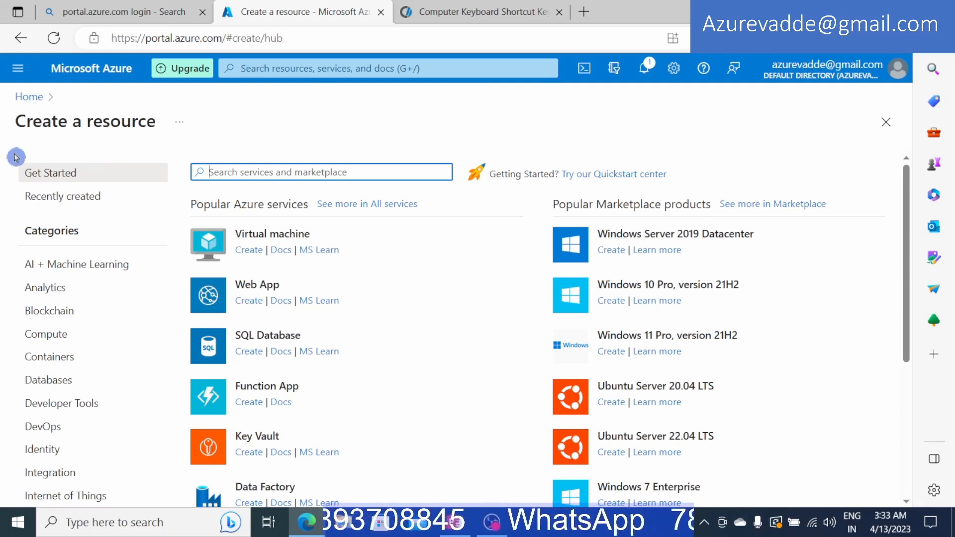
{"action": "scroll", "coordinate": [298, 319], "scroll_direction": "down", "scroll_amount": 5}
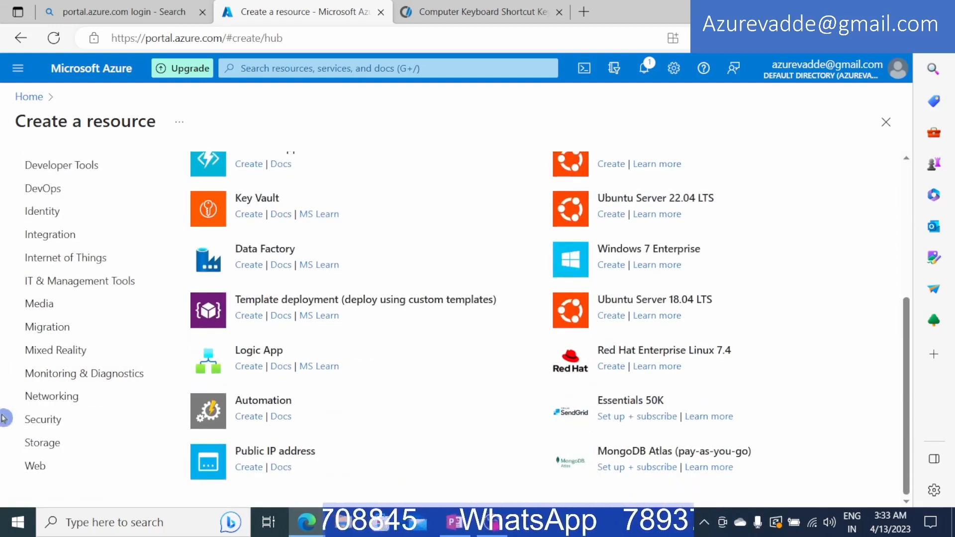
{"action": "left_click", "coordinate": [49, 446]}
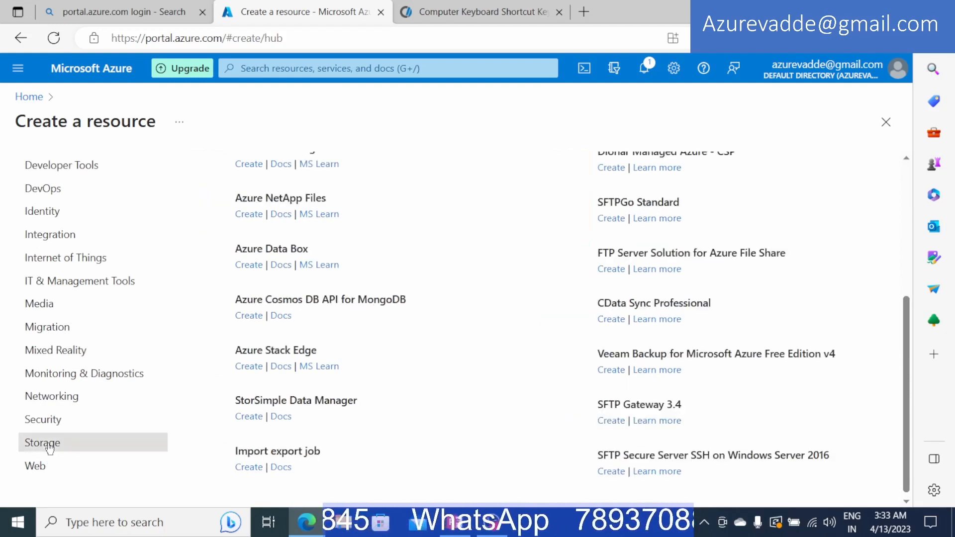
{"action": "scroll", "coordinate": [369, 357], "scroll_direction": "up", "scroll_amount": 2}
{"action": "scroll", "coordinate": [368, 358], "scroll_direction": "up", "scroll_amount": 2}
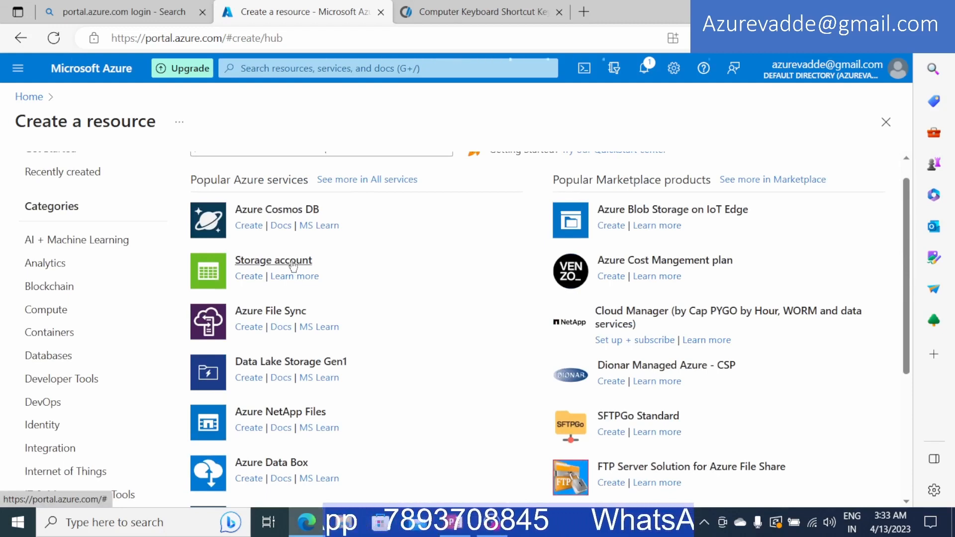
{"action": "left_click", "coordinate": [293, 262]}
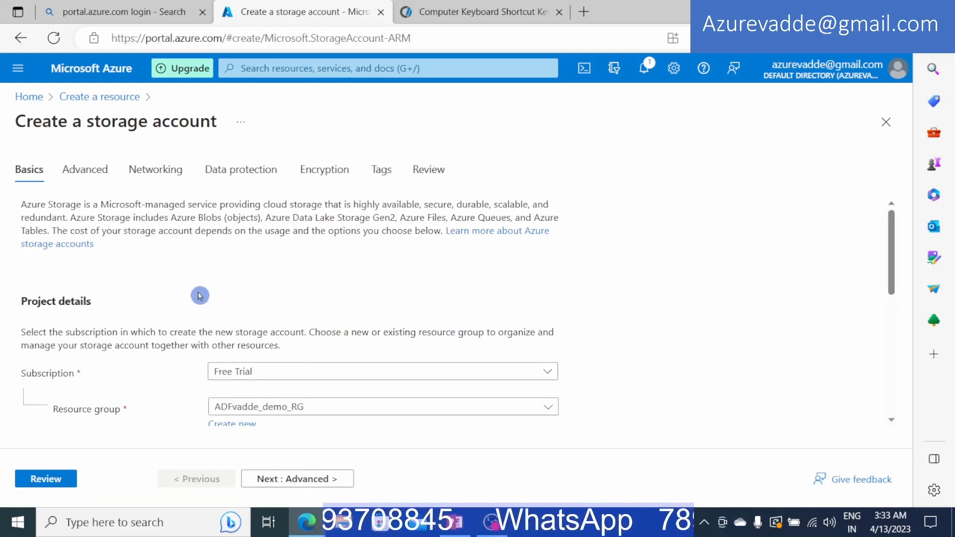
Step: Choose the Free Trial subscription in the storage account's project details
{"action": "scroll", "coordinate": [156, 296], "scroll_direction": "down", "scroll_amount": 1}
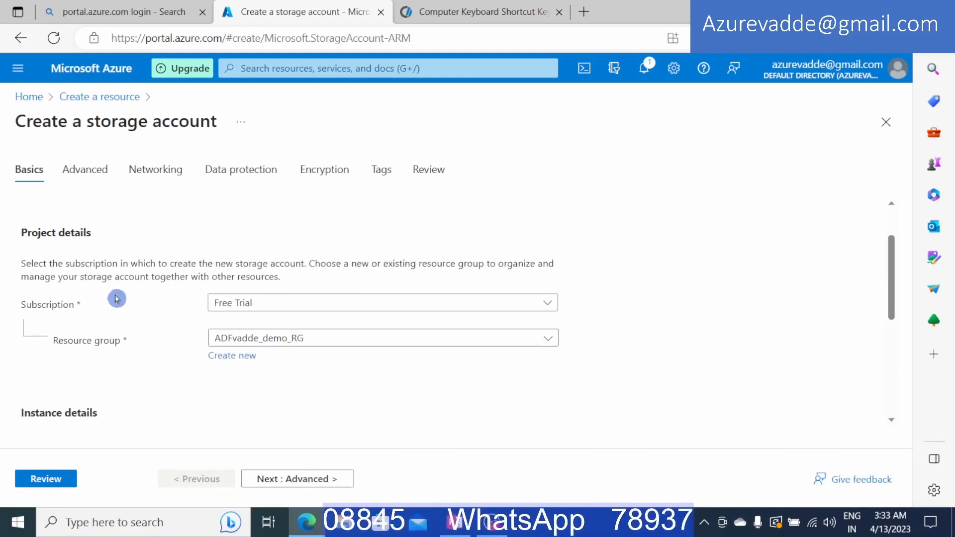
{"action": "scroll", "coordinate": [117, 298], "scroll_direction": "down", "scroll_amount": 1}
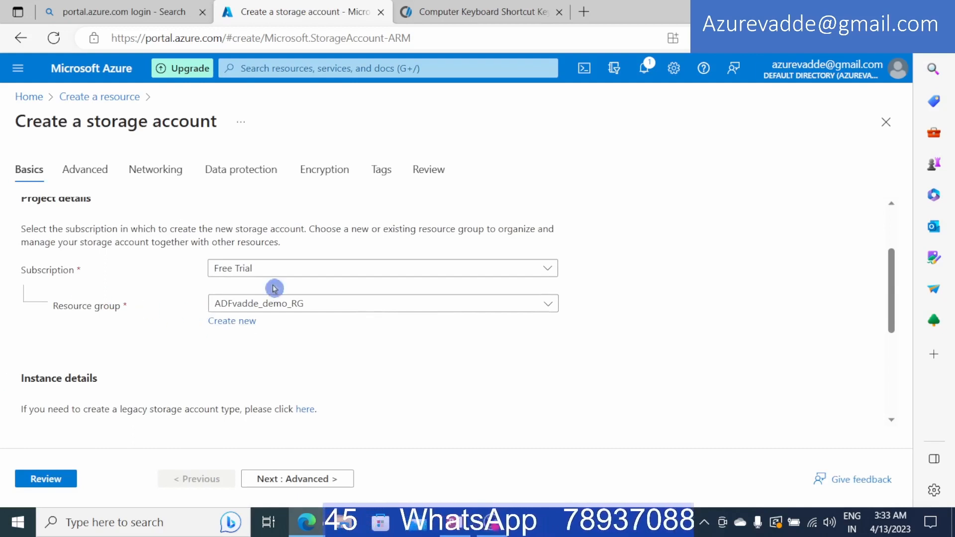
{"action": "left_click", "coordinate": [230, 274]}
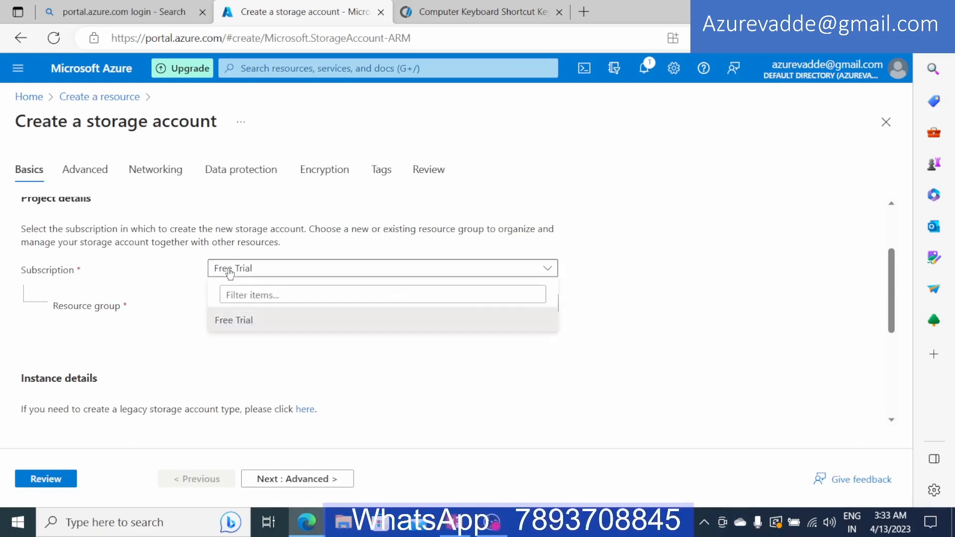
{"action": "left_click", "coordinate": [245, 321]}
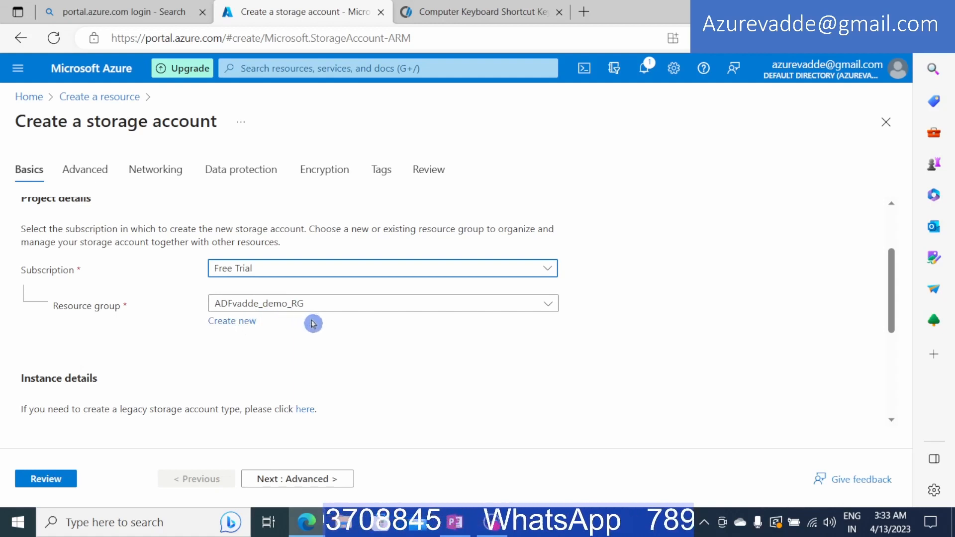
Step: Name the storage account adfdemodlgen2
{"action": "scroll", "coordinate": [153, 345], "scroll_direction": "down", "scroll_amount": 2}
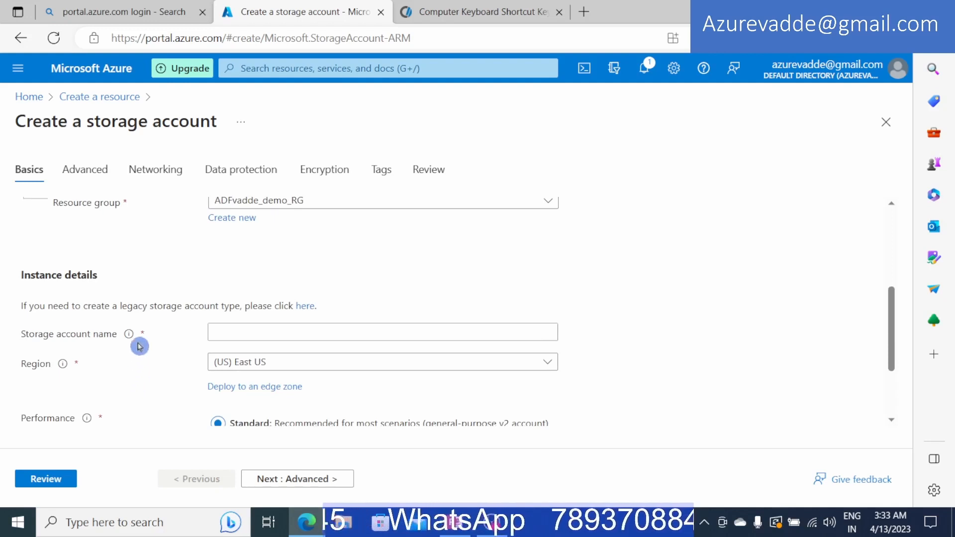
{"action": "mouse_move", "coordinate": [134, 340]}
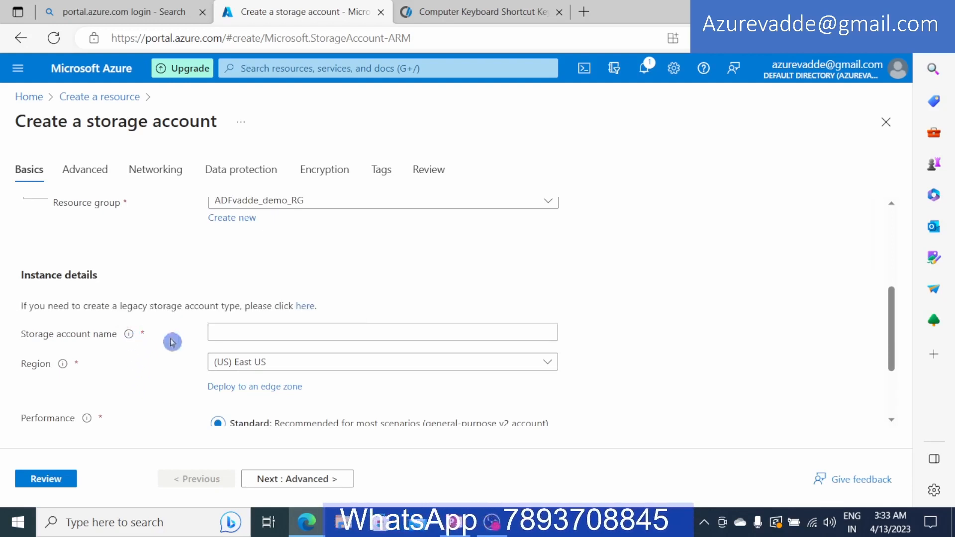
{"action": "left_click", "coordinate": [216, 331]}
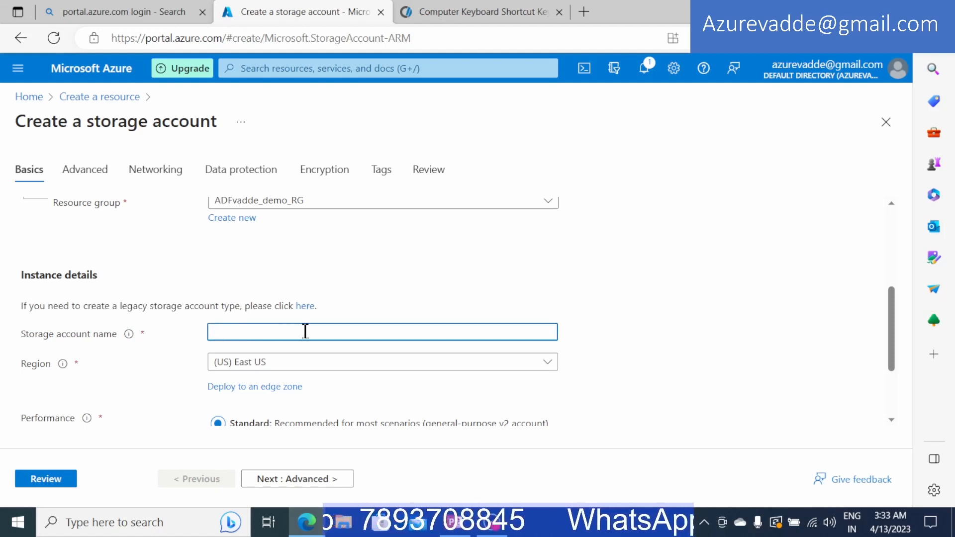
{"action": "type", "text": "adfdemo"}
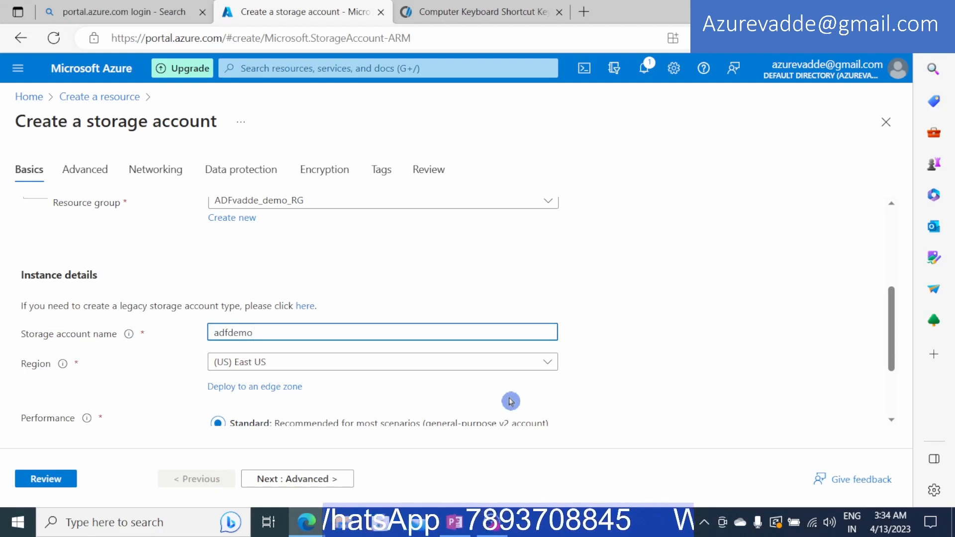
{"action": "type", "text": "dl"}
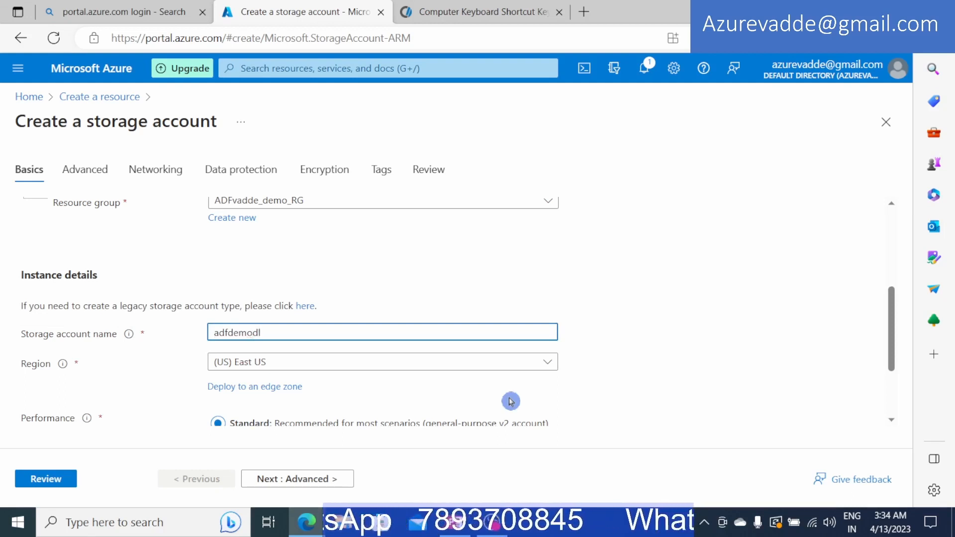
{"action": "type", "text": "gen2"}
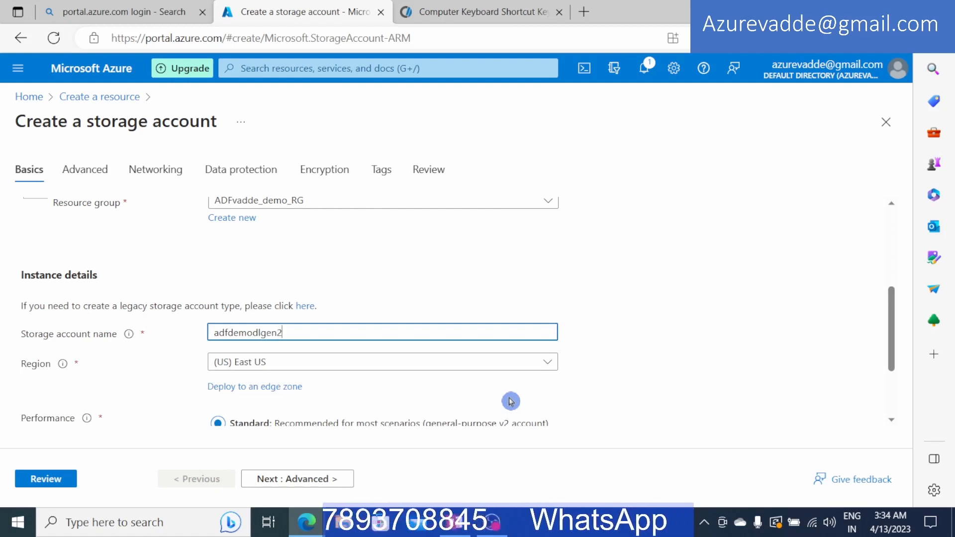
Step: Set the storage account's region to (US) Central US
{"action": "left_click", "coordinate": [255, 366]}
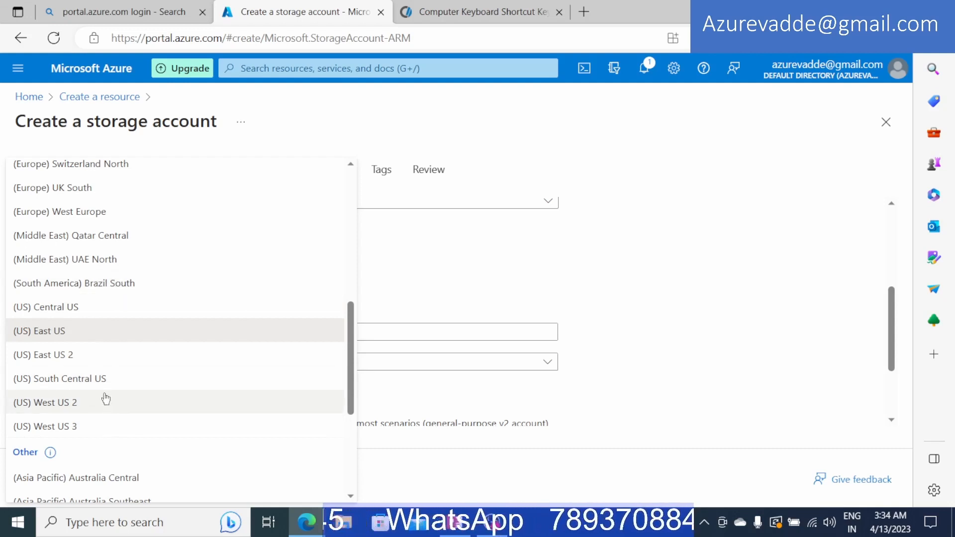
{"action": "scroll", "coordinate": [122, 405], "scroll_direction": "down", "scroll_amount": 1}
{"action": "scroll", "coordinate": [144, 398], "scroll_direction": "down", "scroll_amount": 1}
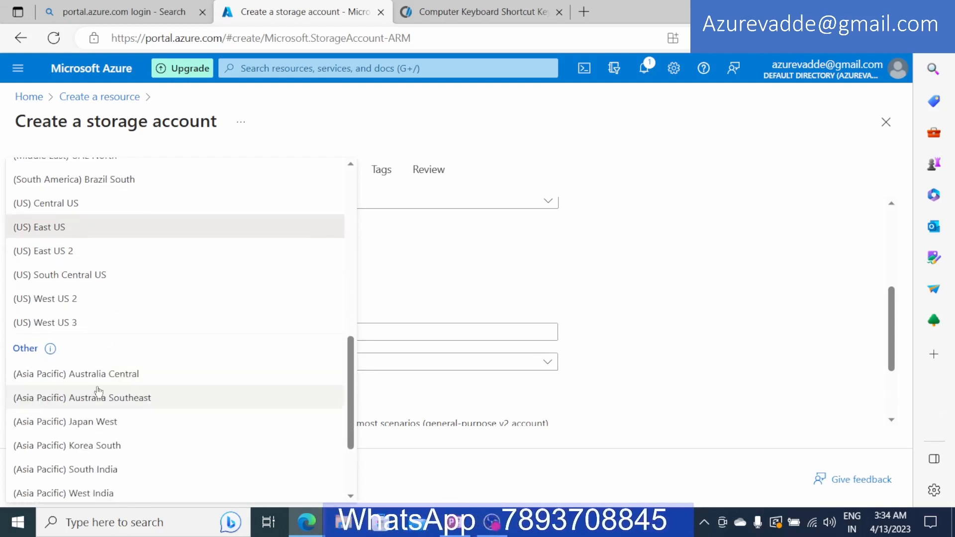
{"action": "left_click", "coordinate": [65, 204]}
{"action": "scroll", "coordinate": [681, 383], "scroll_direction": "down", "scroll_amount": 2}
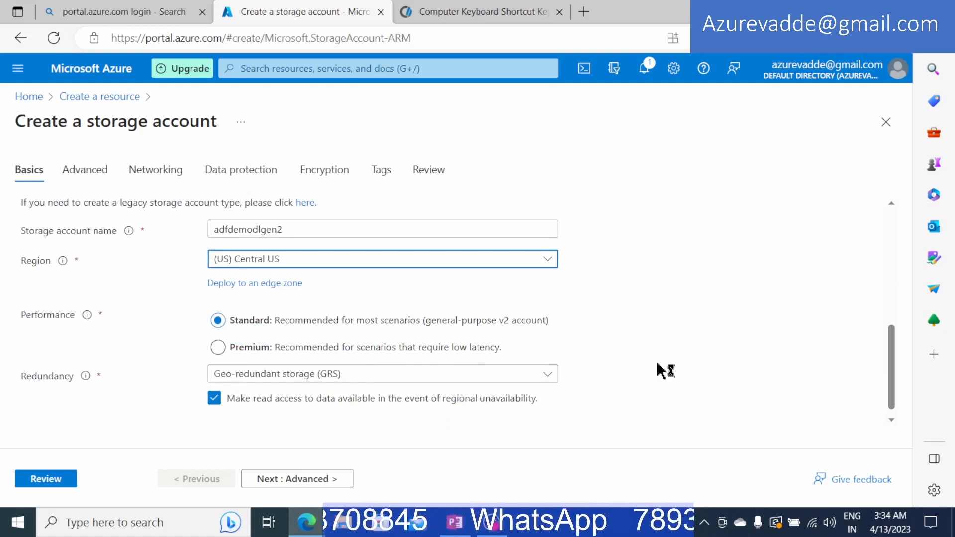
{"action": "scroll", "coordinate": [632, 383], "scroll_direction": "down", "scroll_amount": 1}
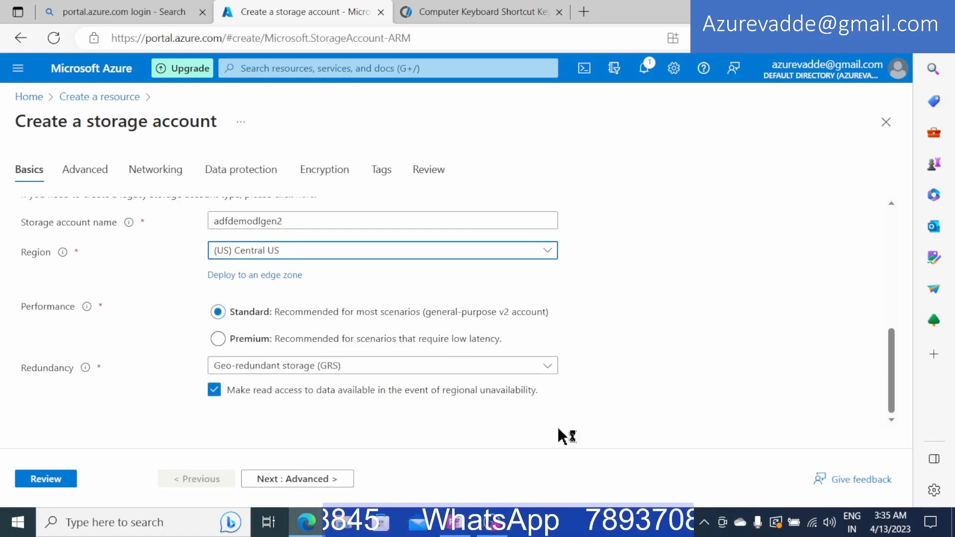
Step: Continue to the advanced settings and enable the hierarchical namespace for Data Lake Storage Gen2
{"action": "left_click", "coordinate": [305, 481]}
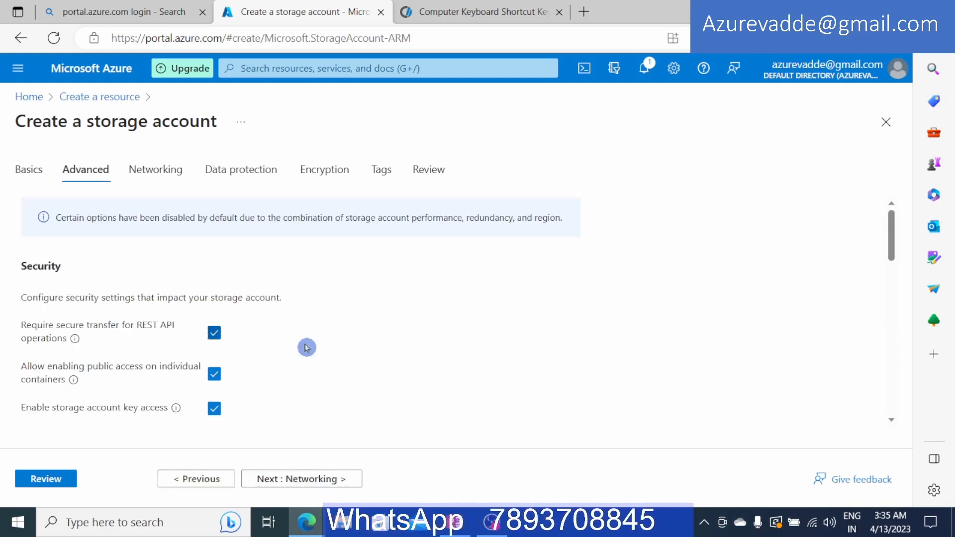
{"action": "scroll", "coordinate": [283, 356], "scroll_direction": "down", "scroll_amount": 1}
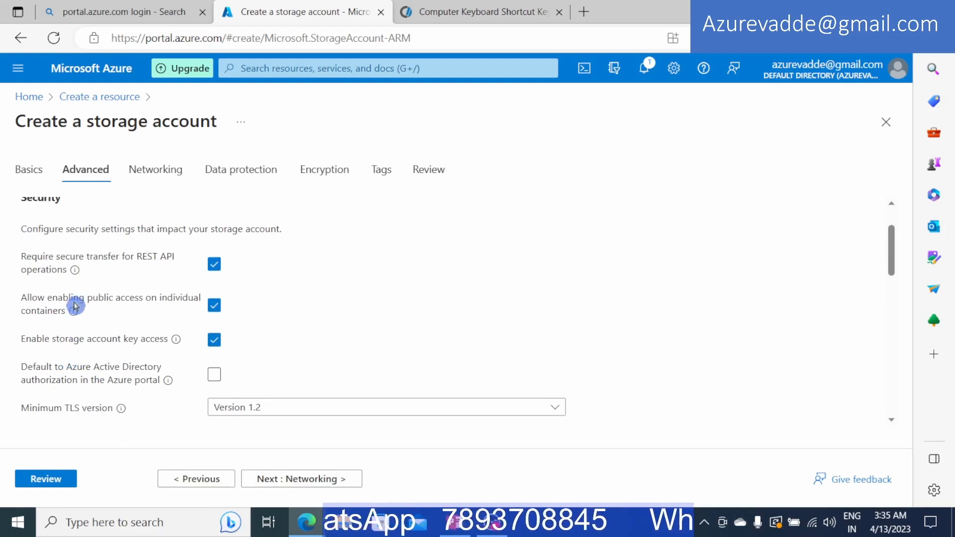
{"action": "scroll", "coordinate": [294, 363], "scroll_direction": "down", "scroll_amount": 2}
{"action": "scroll", "coordinate": [301, 382], "scroll_direction": "down", "scroll_amount": 2}
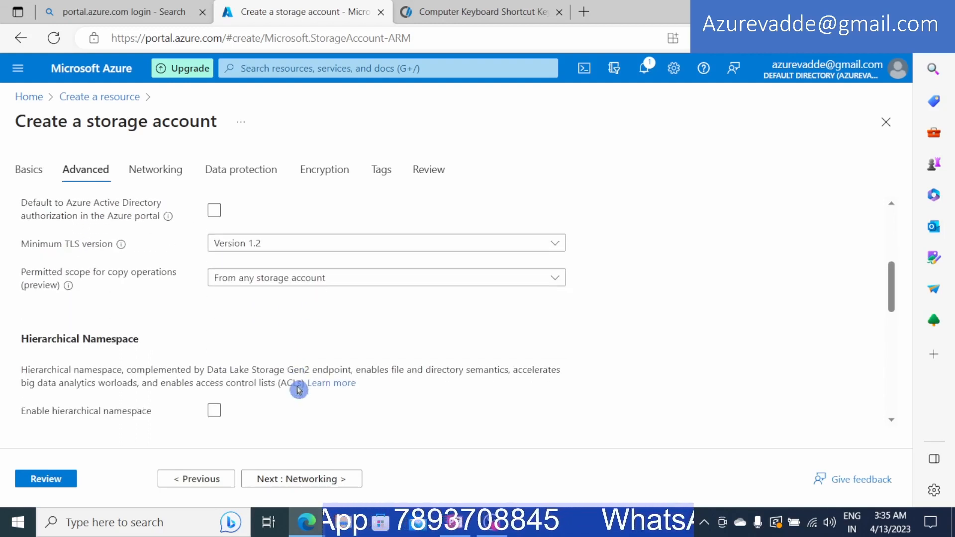
{"action": "scroll", "coordinate": [262, 367], "scroll_direction": "up", "scroll_amount": 2}
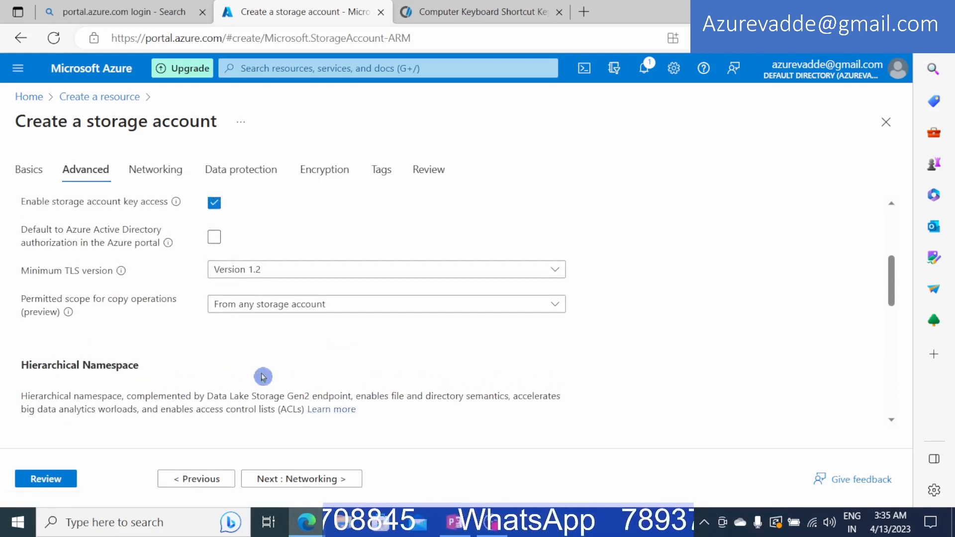
{"action": "scroll", "coordinate": [144, 404], "scroll_direction": "down", "scroll_amount": 1}
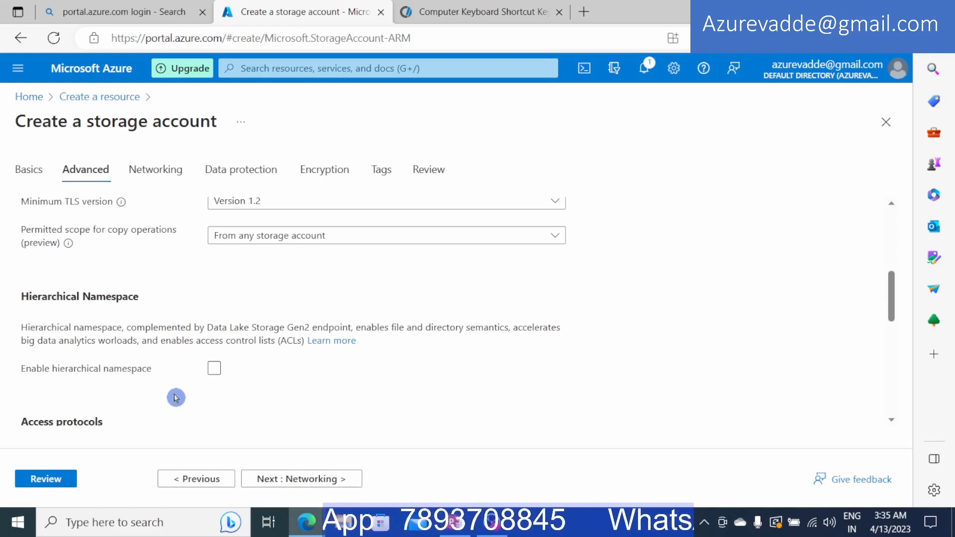
{"action": "left_click", "coordinate": [215, 368]}
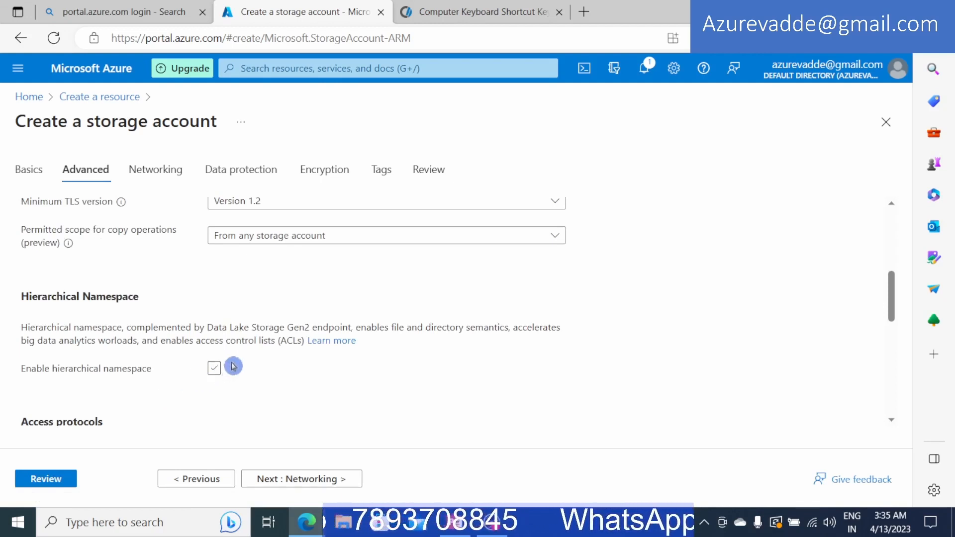
{"action": "left_click", "coordinate": [233, 366]}
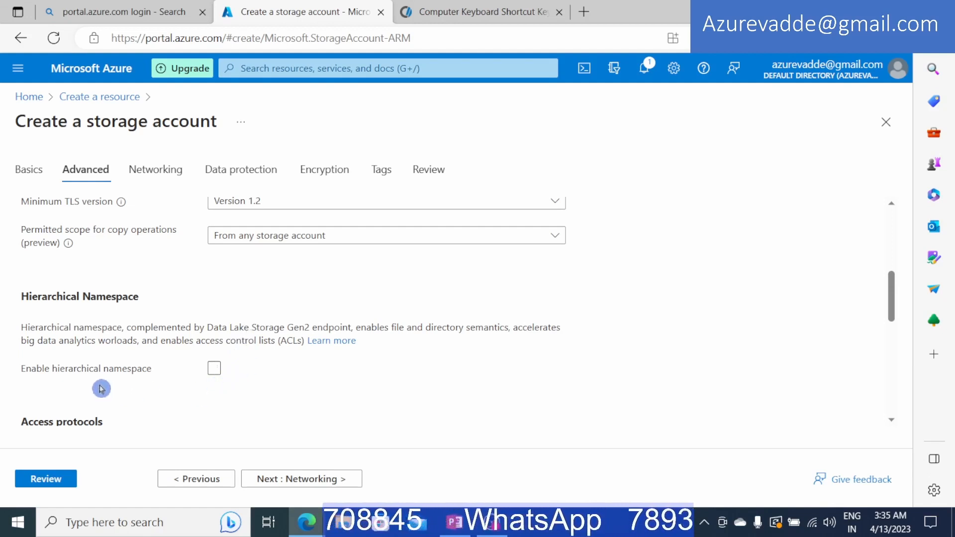
{"action": "left_click", "coordinate": [216, 374]}
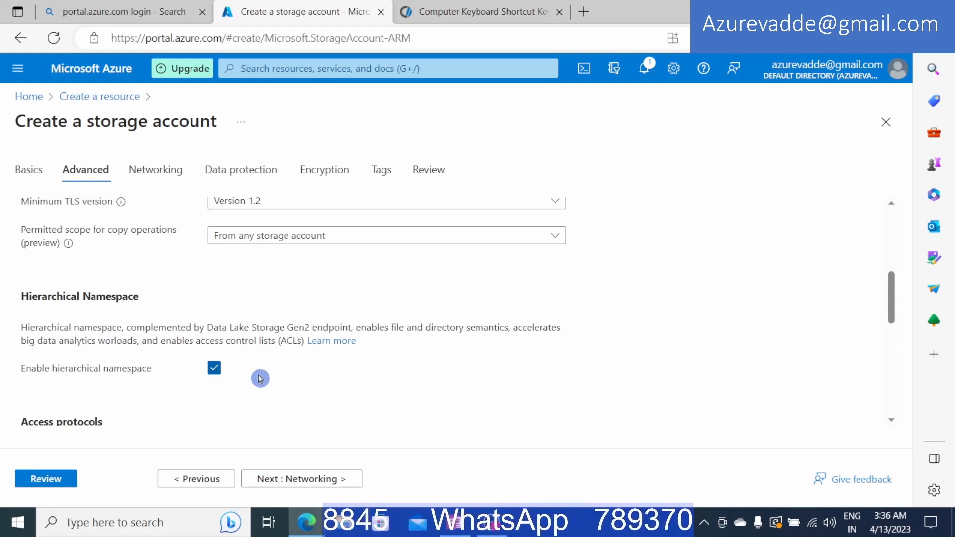
Step: Review the remaining advanced settings for access protocols, blob storage, access tier and Azure Files
{"action": "scroll", "coordinate": [261, 377], "scroll_direction": "down", "scroll_amount": 2}
{"action": "scroll", "coordinate": [286, 380], "scroll_direction": "down", "scroll_amount": 2}
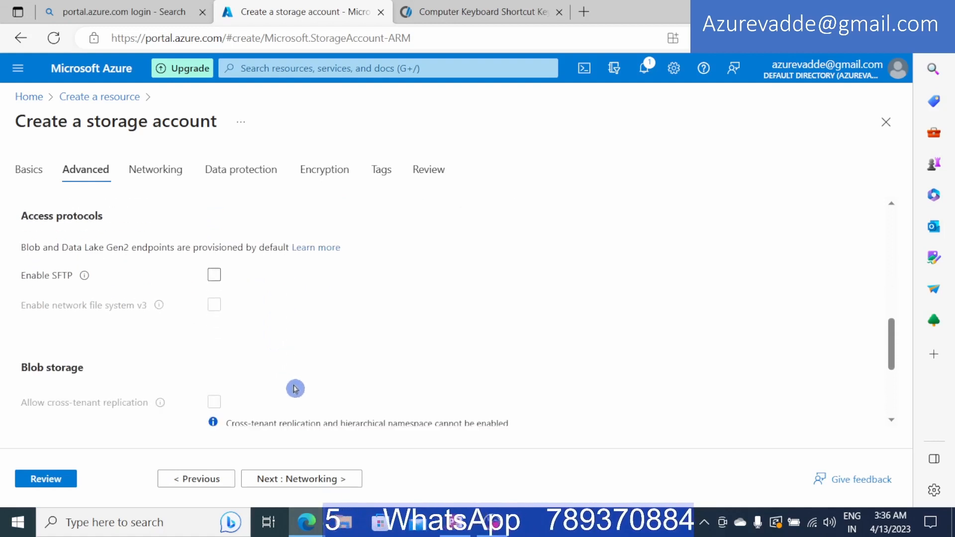
{"action": "scroll", "coordinate": [224, 393], "scroll_direction": "down", "scroll_amount": 1}
{"action": "scroll", "coordinate": [331, 401], "scroll_direction": "down", "scroll_amount": 2}
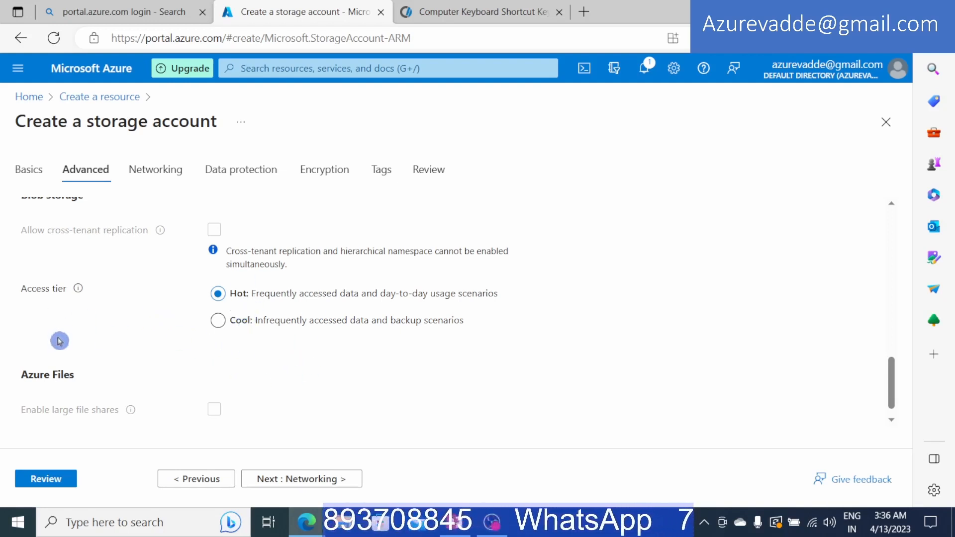
{"action": "scroll", "coordinate": [249, 393], "scroll_direction": "down", "scroll_amount": 1}
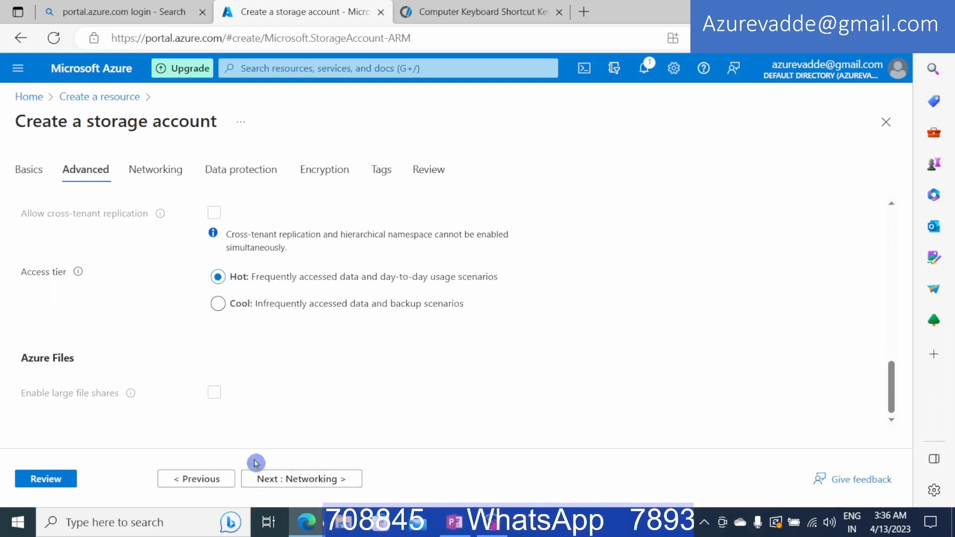
Step: Continue through the networking, data protection, encryption and tags settings to the final review, keeping the default options
{"action": "left_click", "coordinate": [312, 480]}
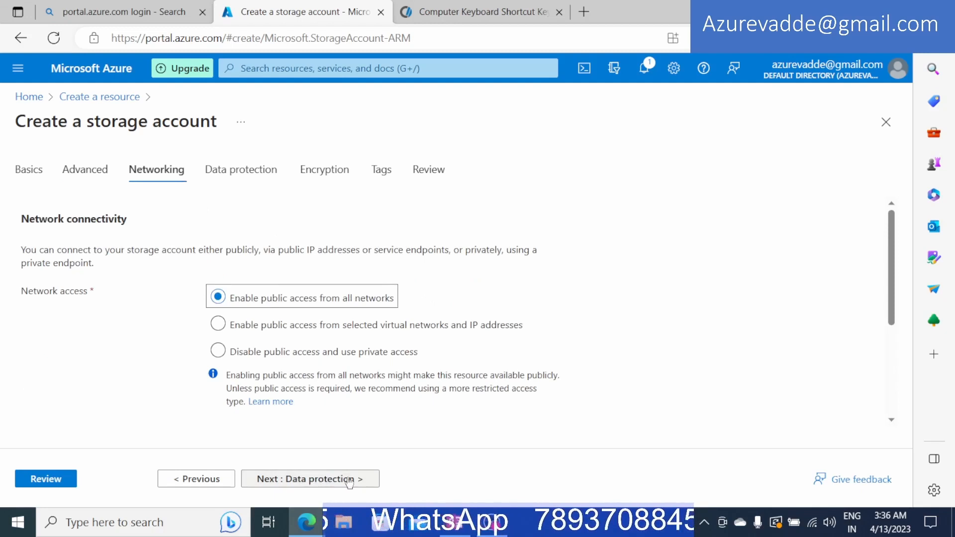
{"action": "scroll", "coordinate": [456, 412], "scroll_direction": "down", "scroll_amount": 4}
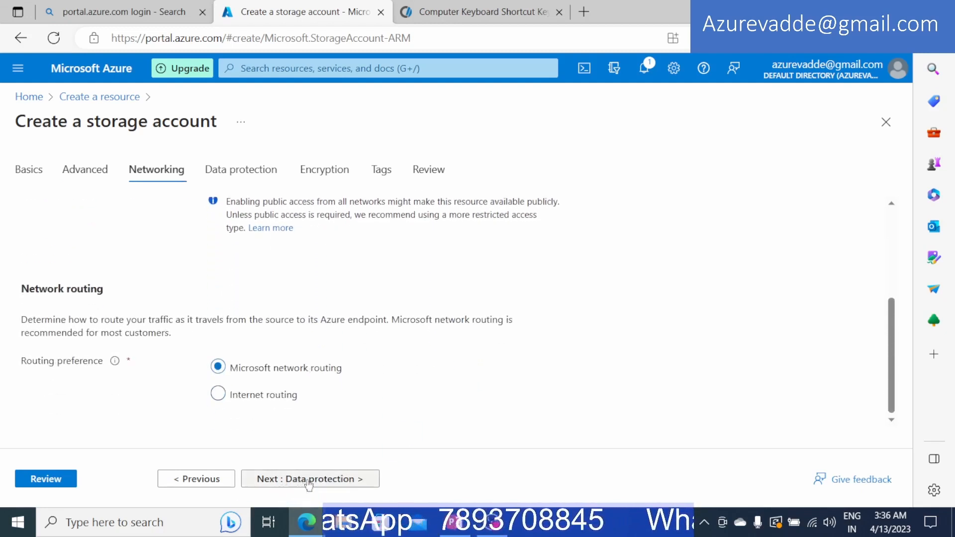
{"action": "left_click", "coordinate": [325, 480]}
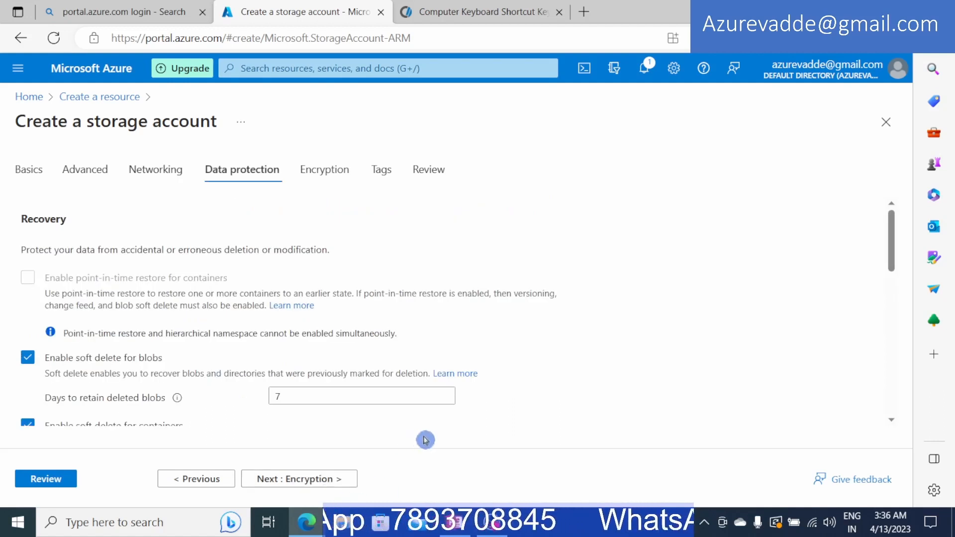
{"action": "scroll", "coordinate": [555, 412], "scroll_direction": "down", "scroll_amount": 2}
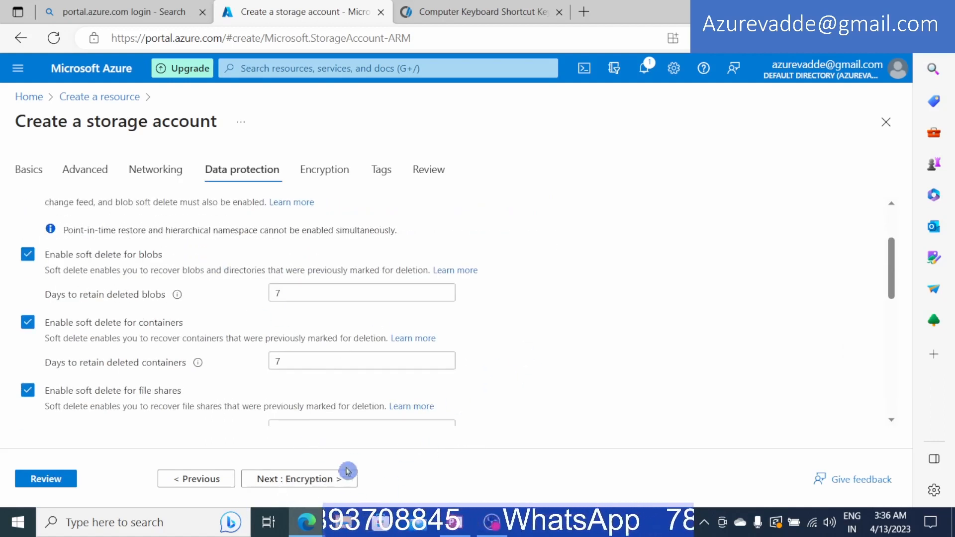
{"action": "left_click", "coordinate": [323, 479]}
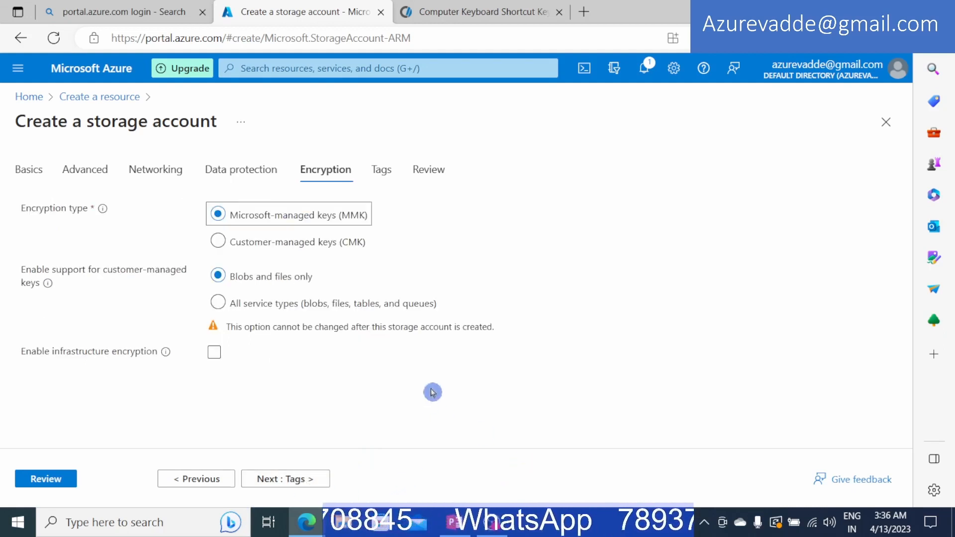
{"action": "left_click", "coordinate": [292, 480]}
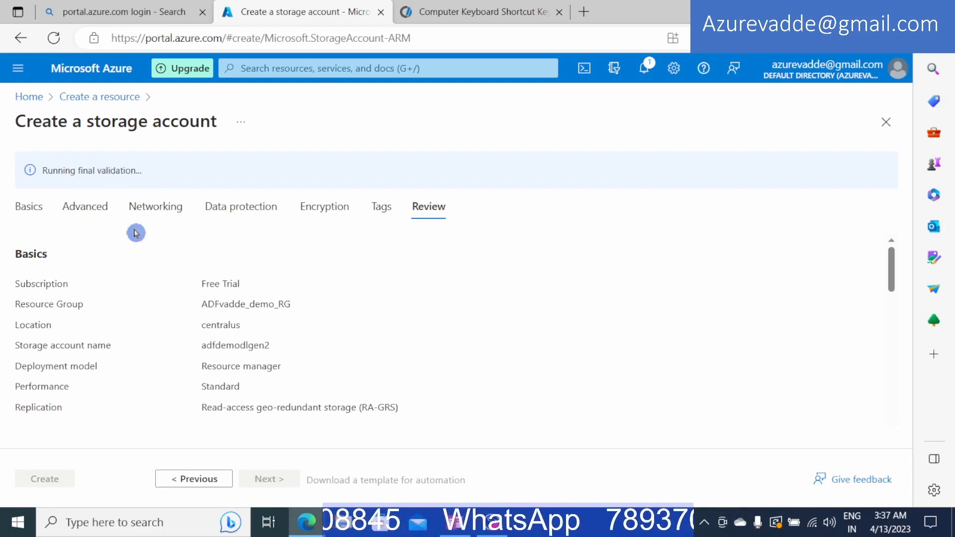
Step: Check the configuration summary, create the storage account and go to the deployed resource
{"action": "scroll", "coordinate": [437, 345], "scroll_direction": "down", "scroll_amount": 1}
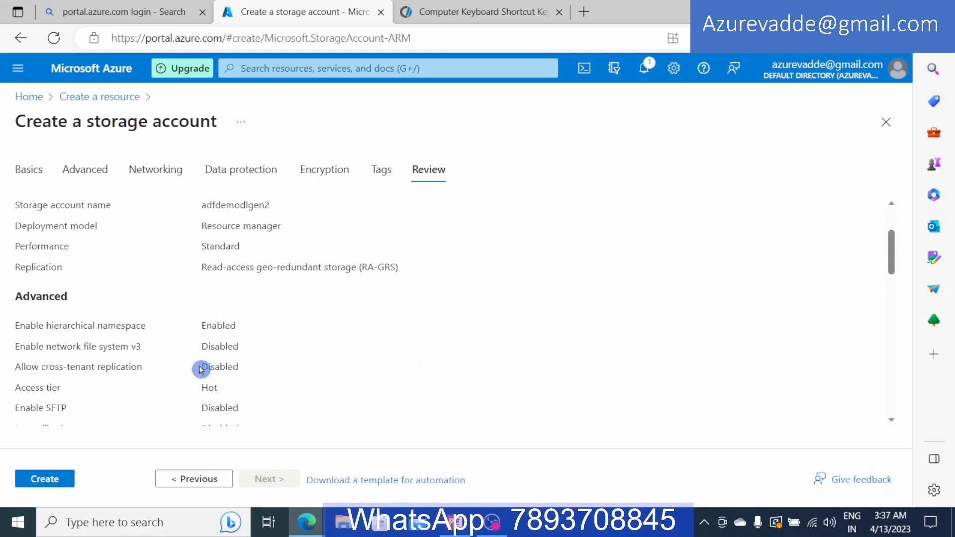
{"action": "scroll", "coordinate": [194, 361], "scroll_direction": "up", "scroll_amount": 2}
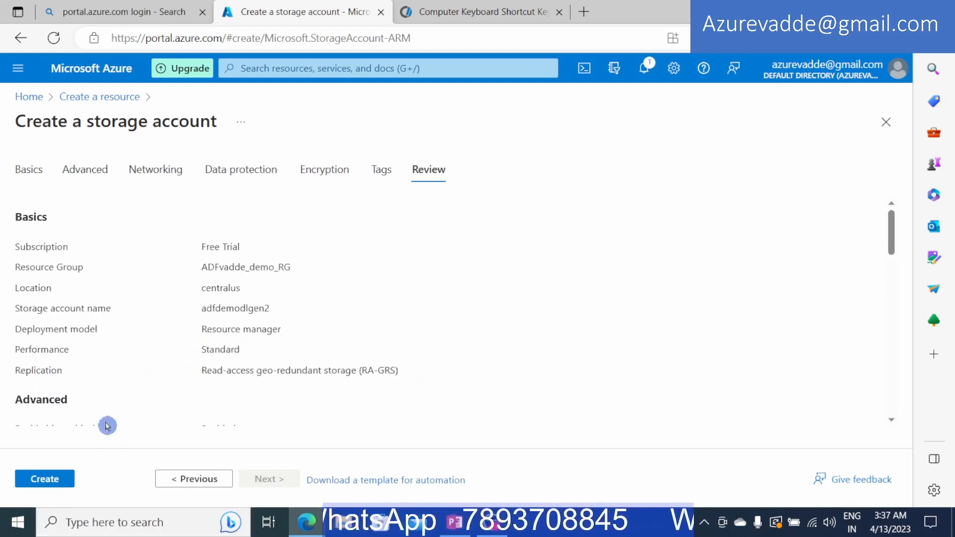
{"action": "left_click", "coordinate": [45, 481]}
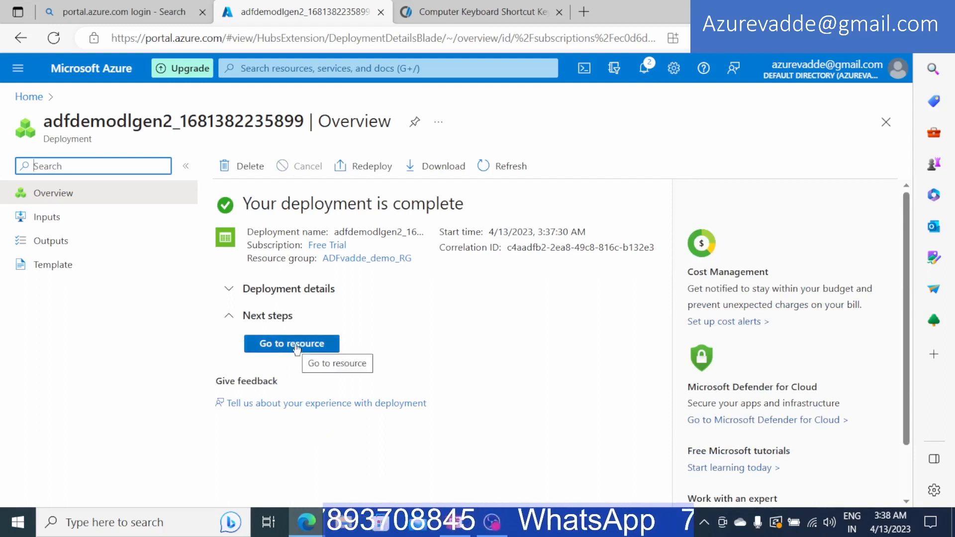
{"action": "left_click", "coordinate": [297, 350]}
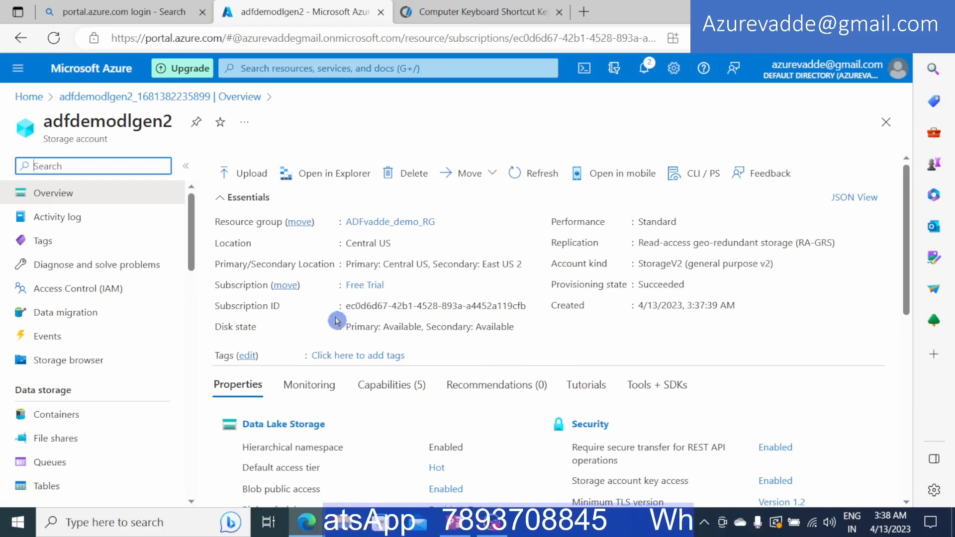
Step: Examine the primary and secondary endpoints in the storage account's JSON definition and close it
{"action": "left_click", "coordinate": [850, 198]}
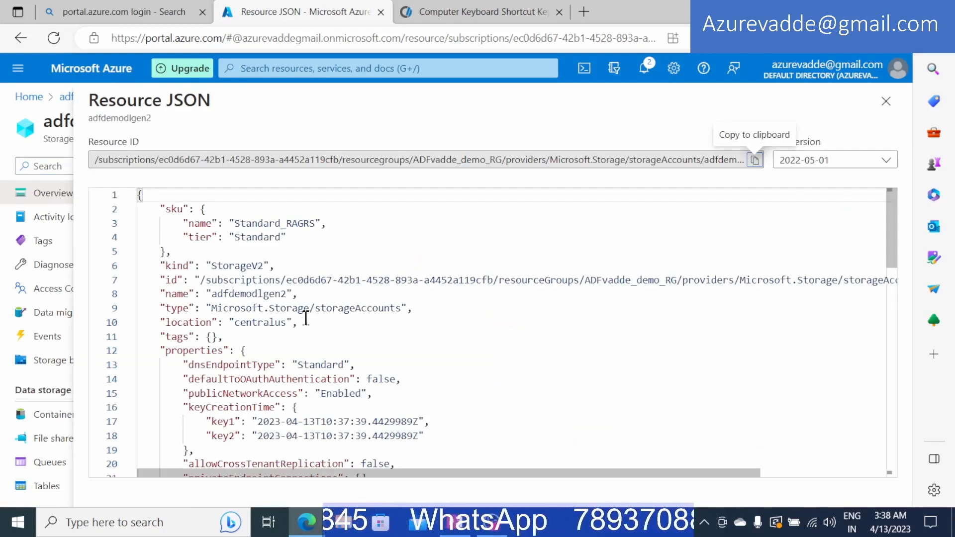
{"action": "scroll", "coordinate": [263, 358], "scroll_direction": "down", "scroll_amount": 12}
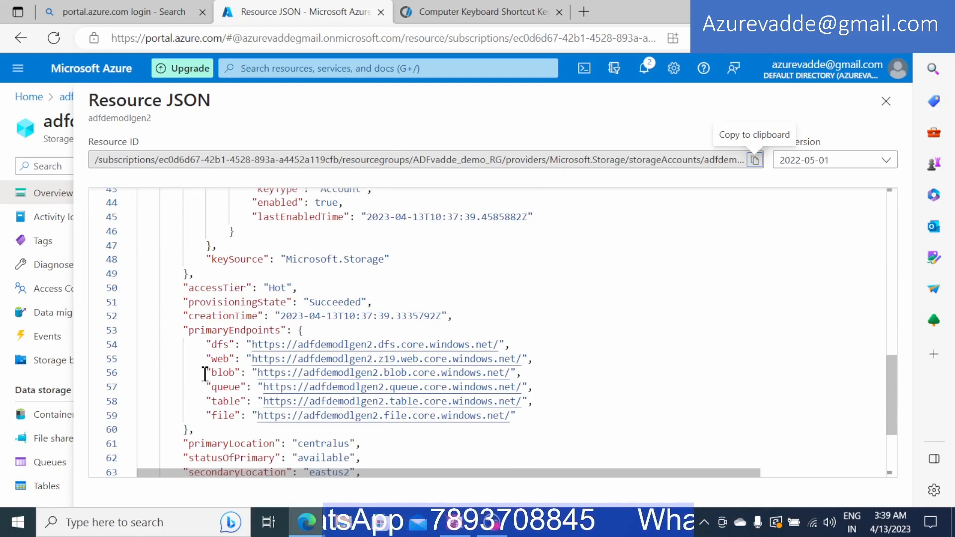
{"action": "left_click_drag", "start_coordinate": [205, 373], "coordinate": [379, 374]}
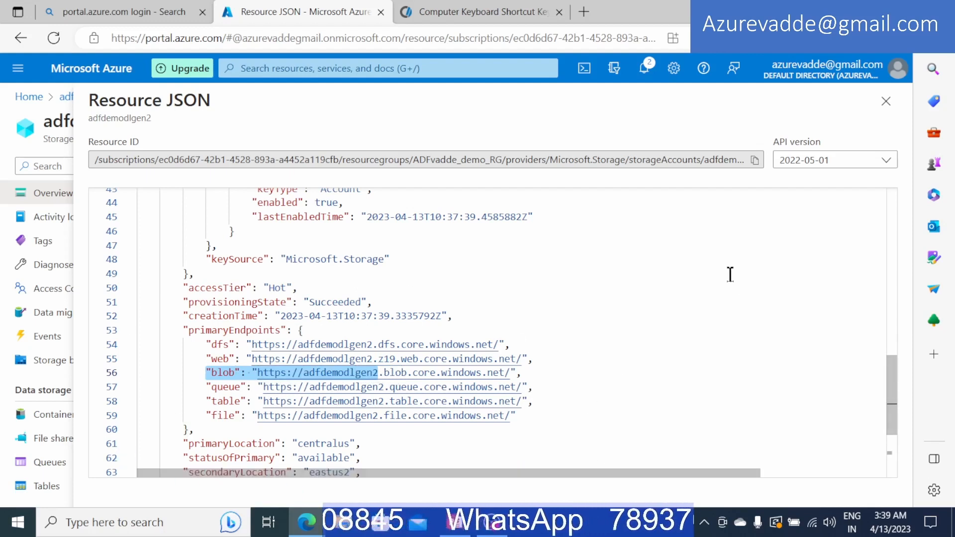
{"action": "scroll", "coordinate": [657, 347], "scroll_direction": "down", "scroll_amount": 2}
{"action": "scroll", "coordinate": [657, 346], "scroll_direction": "down", "scroll_amount": 2}
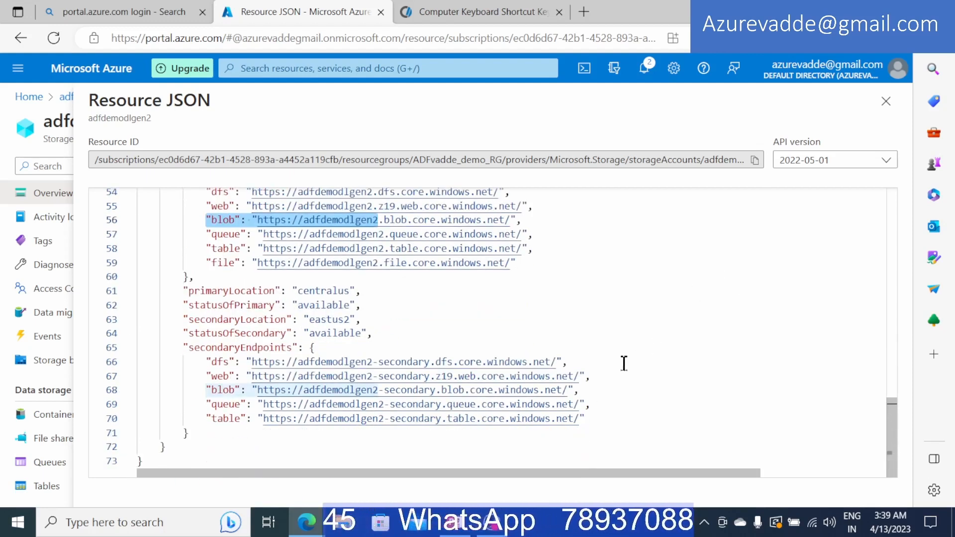
{"action": "scroll", "coordinate": [624, 363], "scroll_direction": "up", "scroll_amount": 7}
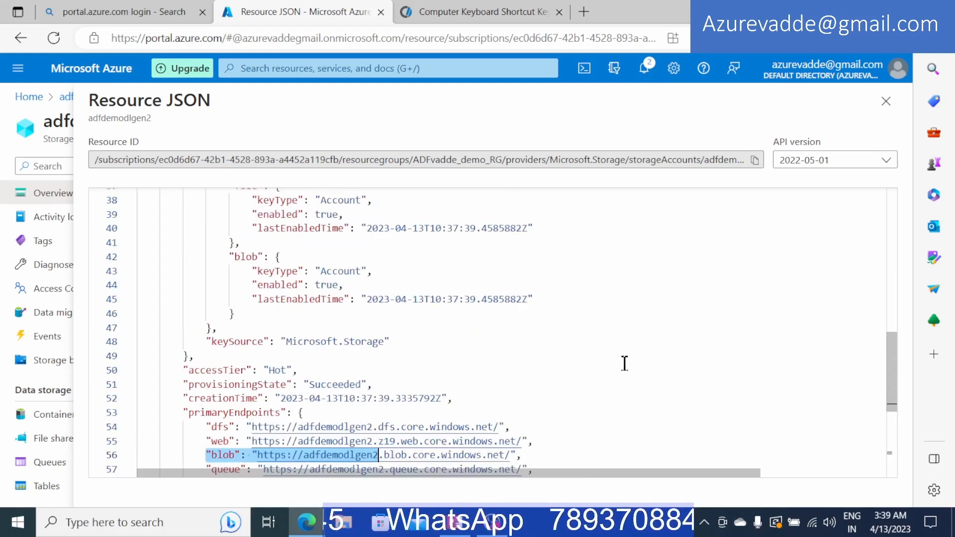
{"action": "left_click", "coordinate": [885, 102]}
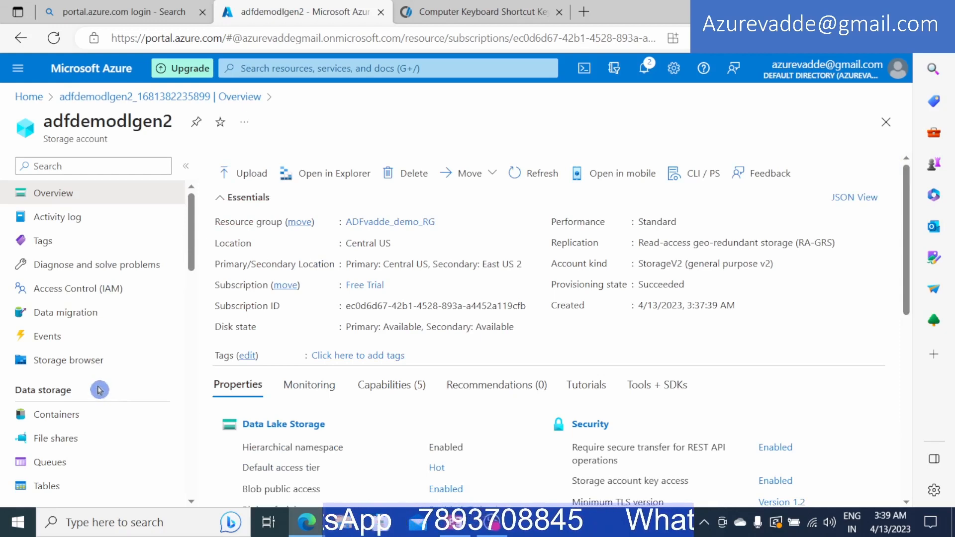
Step: Examine the storage account's access keys page and the shared access signature options, and close the storage account
{"action": "scroll", "coordinate": [118, 293], "scroll_direction": "down", "scroll_amount": 3}
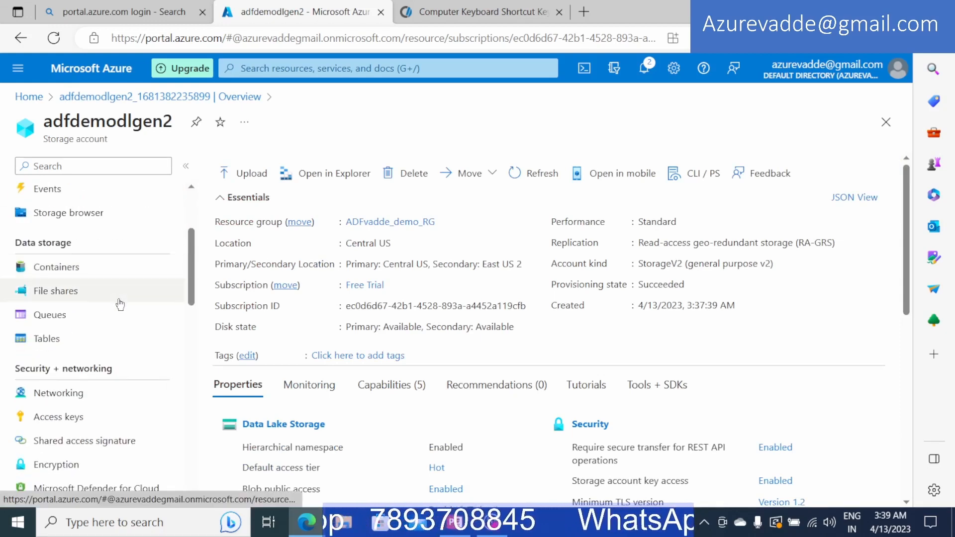
{"action": "scroll", "coordinate": [102, 394], "scroll_direction": "down", "scroll_amount": 2}
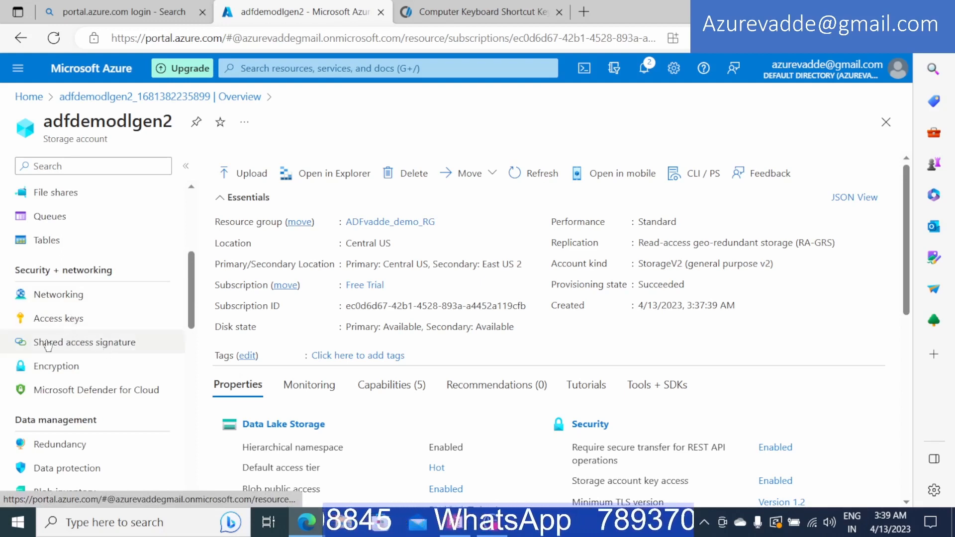
{"action": "left_click", "coordinate": [115, 346]}
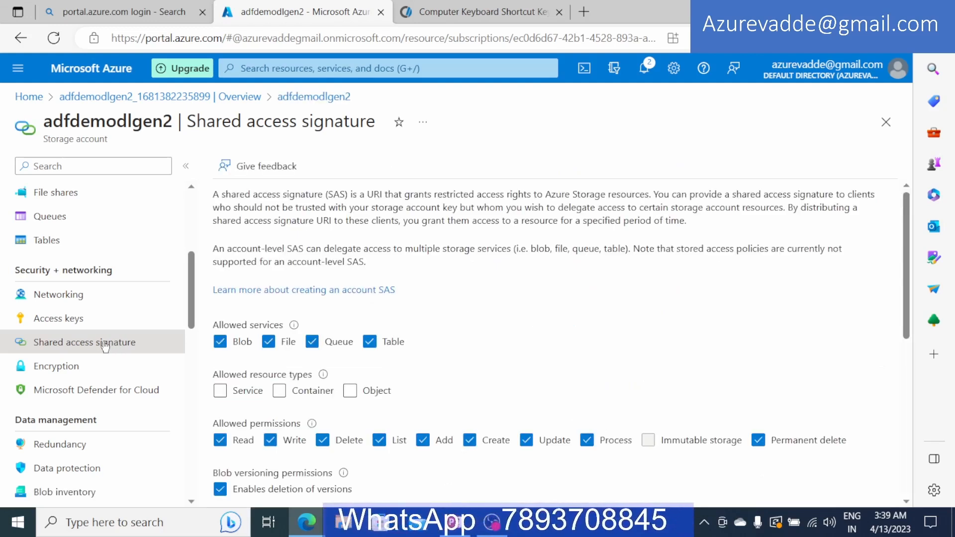
{"action": "left_click", "coordinate": [70, 321]}
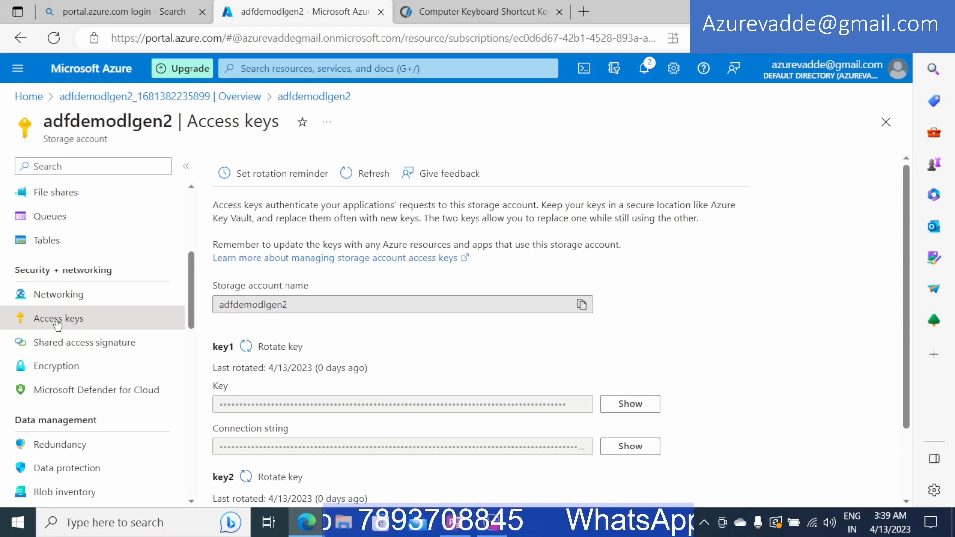
{"action": "left_click", "coordinate": [104, 345]}
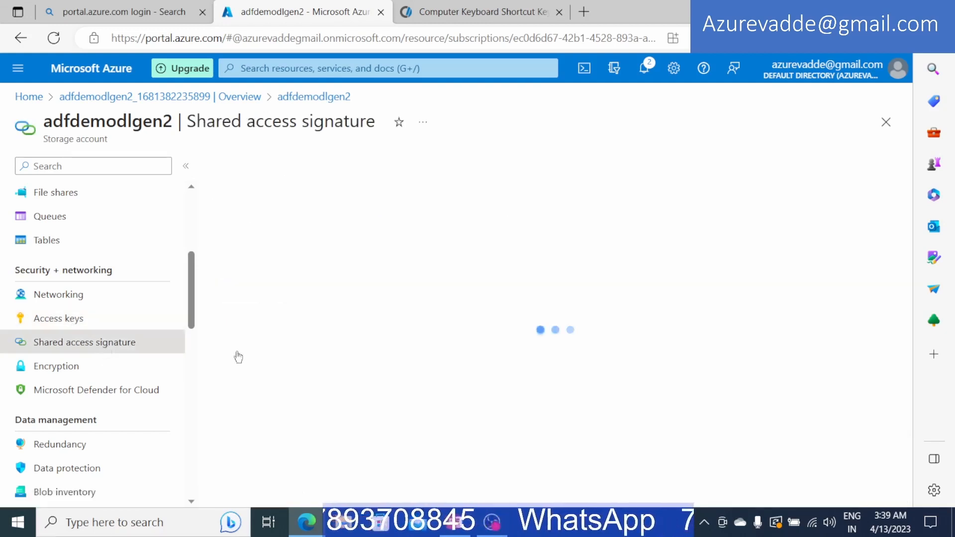
{"action": "scroll", "coordinate": [336, 359], "scroll_direction": "down", "scroll_amount": 3}
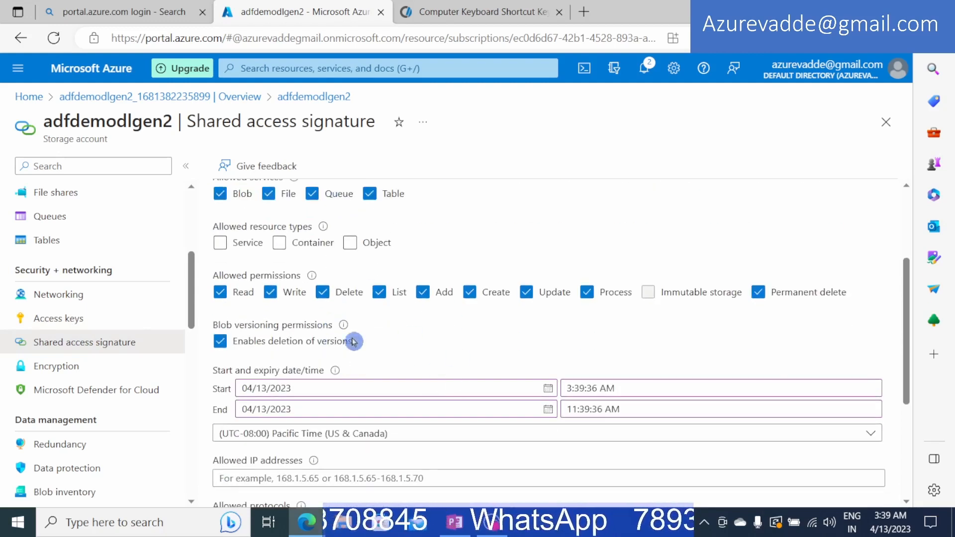
{"action": "scroll", "coordinate": [320, 384], "scroll_direction": "down", "scroll_amount": 3}
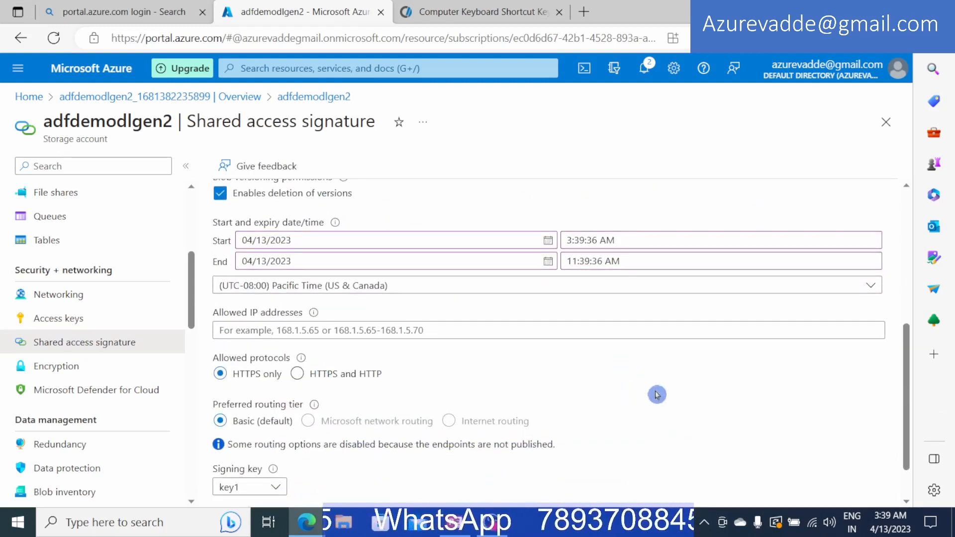
{"action": "scroll", "coordinate": [192, 437], "scroll_direction": "down", "scroll_amount": 1}
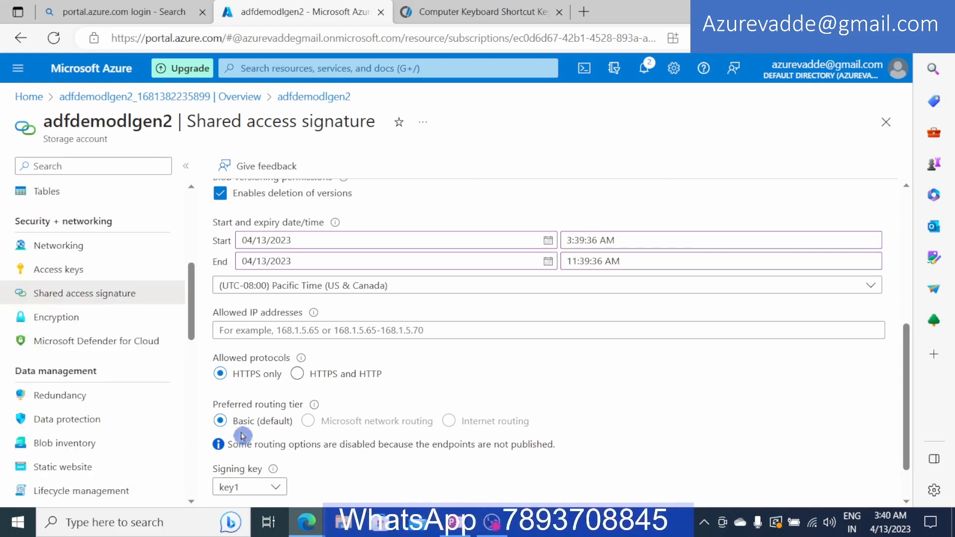
{"action": "left_click", "coordinate": [884, 124]}
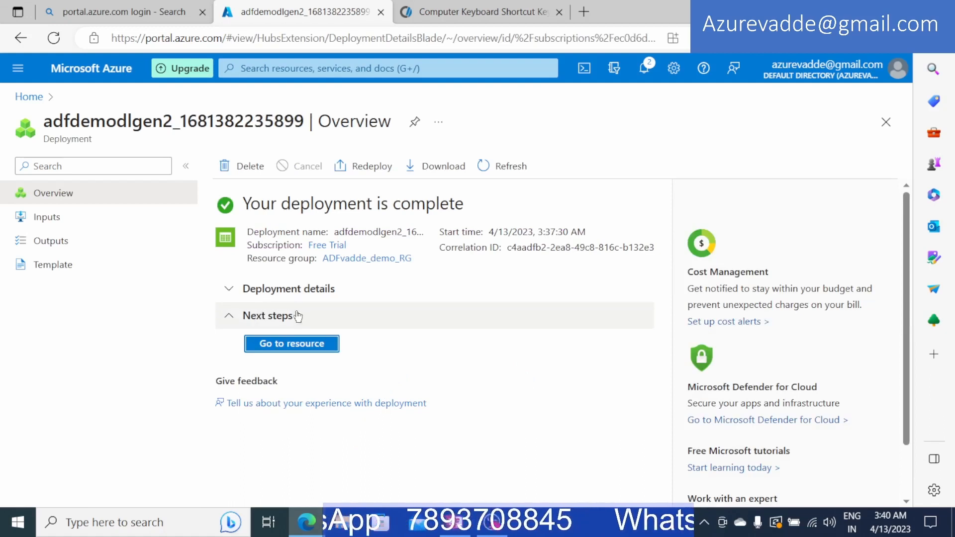
Step: Return to the portal home, reopen the adfdemodlgen2 storage account and show its containers
{"action": "left_click", "coordinate": [29, 96]}
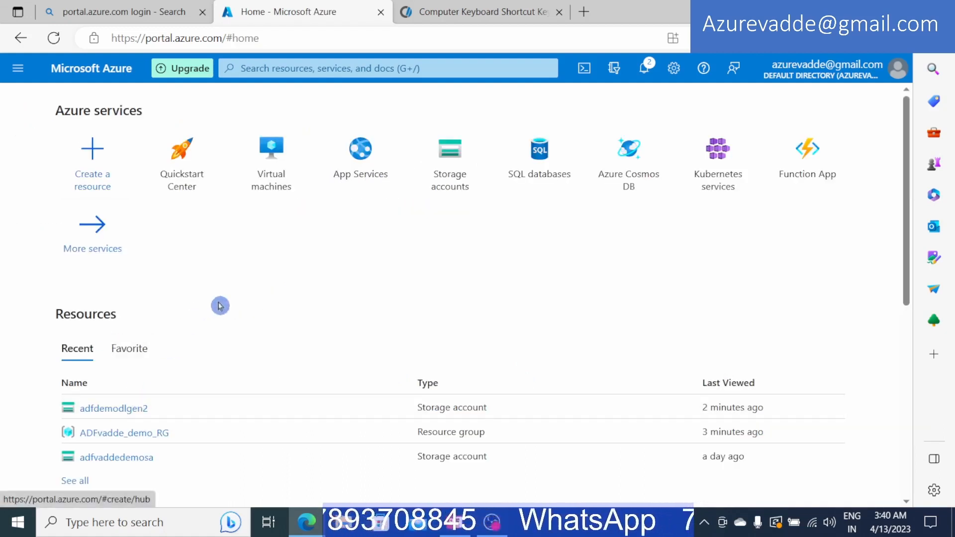
{"action": "left_click", "coordinate": [113, 408]}
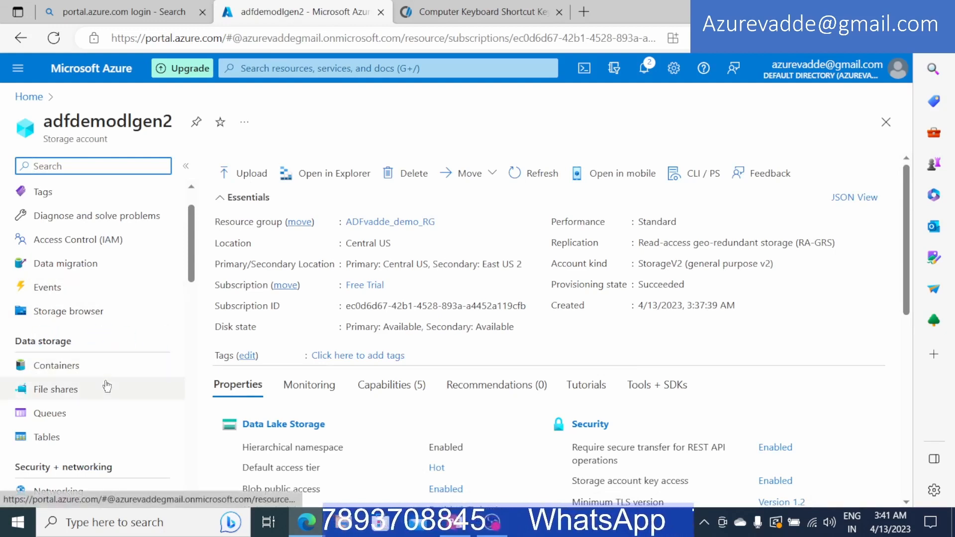
{"action": "left_click", "coordinate": [71, 357]}
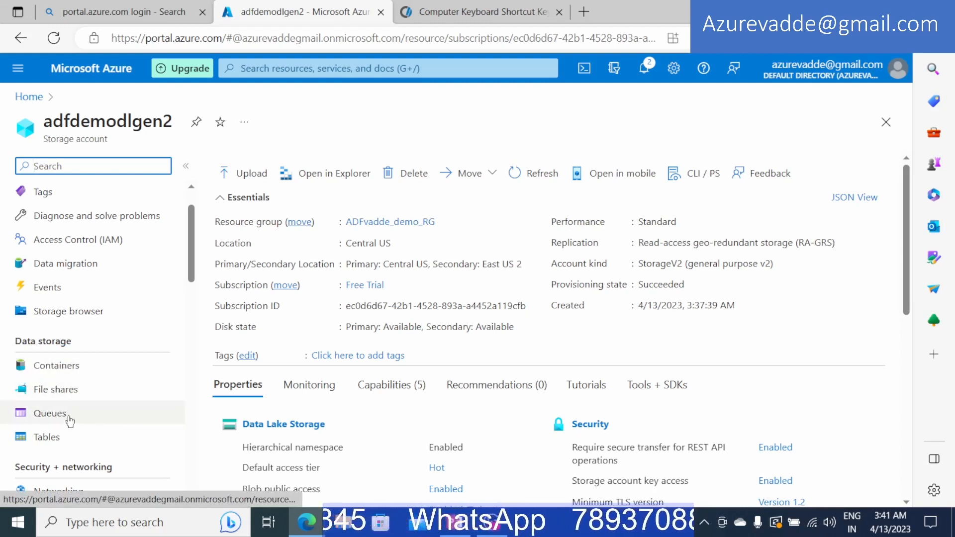
{"action": "left_click", "coordinate": [74, 371]}
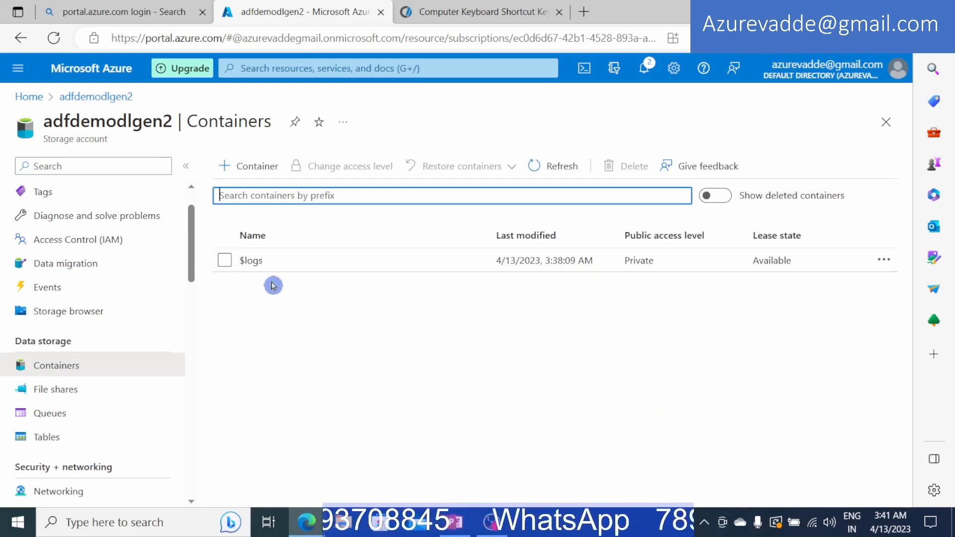
{"action": "left_click", "coordinate": [277, 313]}
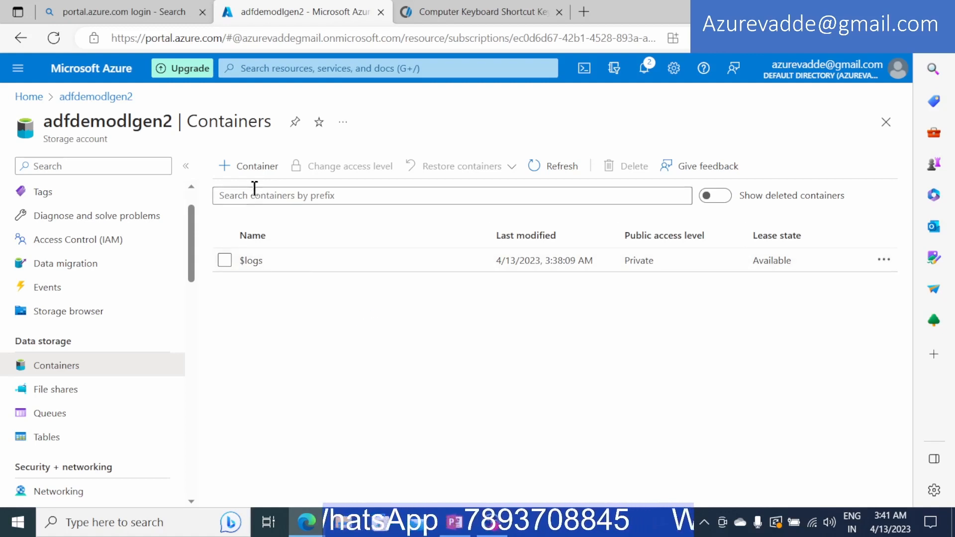
Step: Create a container named demogen2 with the public access level Private (no anonymous access)
{"action": "left_click", "coordinate": [254, 172]}
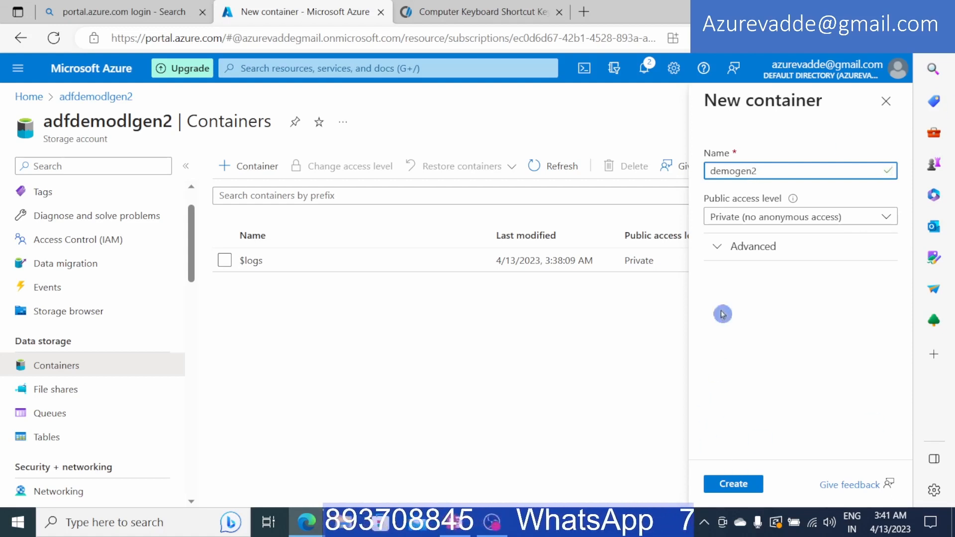
{"action": "left_click", "coordinate": [741, 221]}
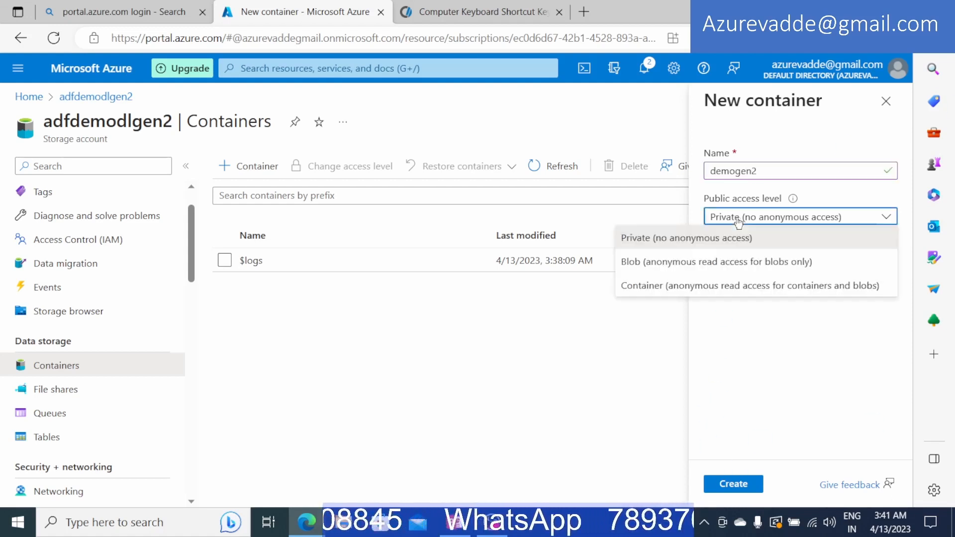
{"action": "left_click", "coordinate": [677, 240]}
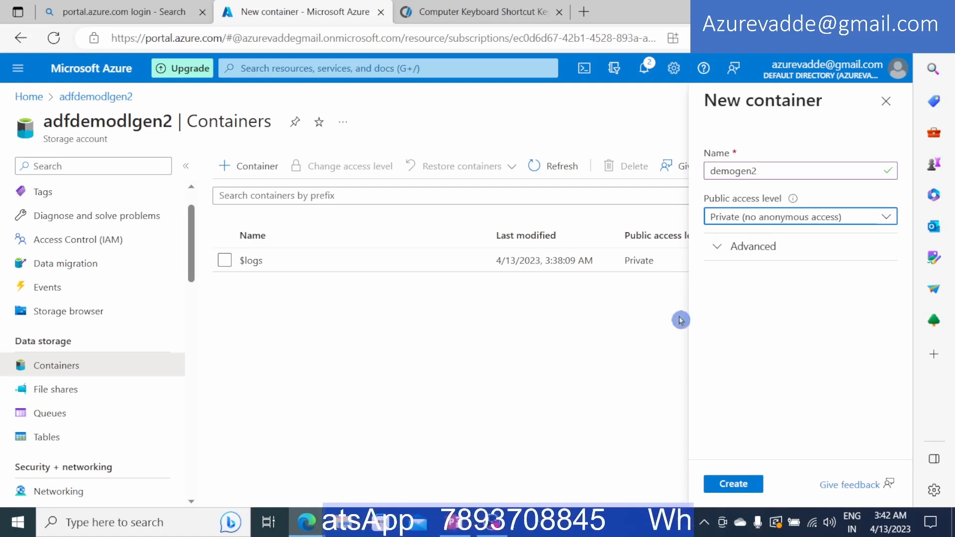
{"action": "left_click", "coordinate": [745, 484]}
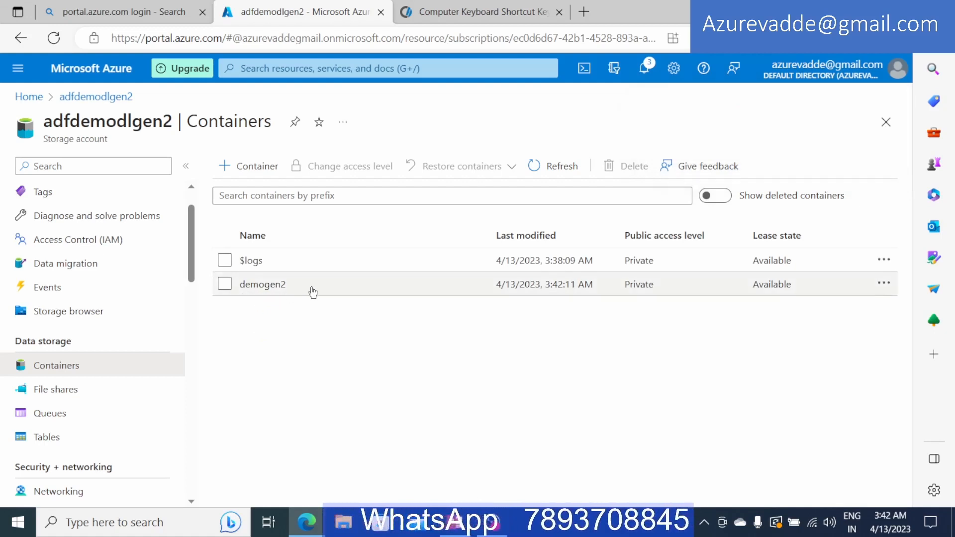
Step: Examine the available actions for the demogen2 container, dismiss them, and open the container
{"action": "left_click", "coordinate": [890, 286]}
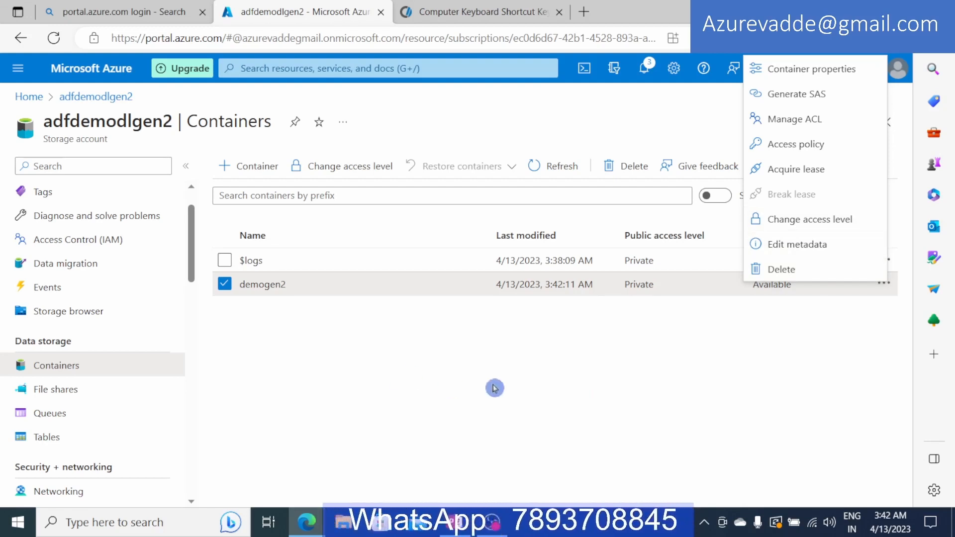
{"action": "left_click", "coordinate": [351, 375]}
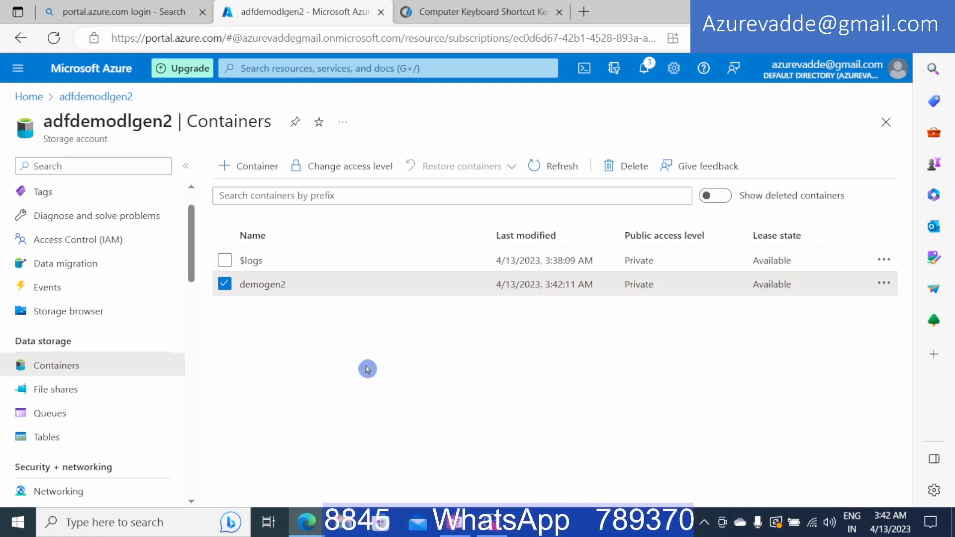
{"action": "left_click", "coordinate": [321, 333]}
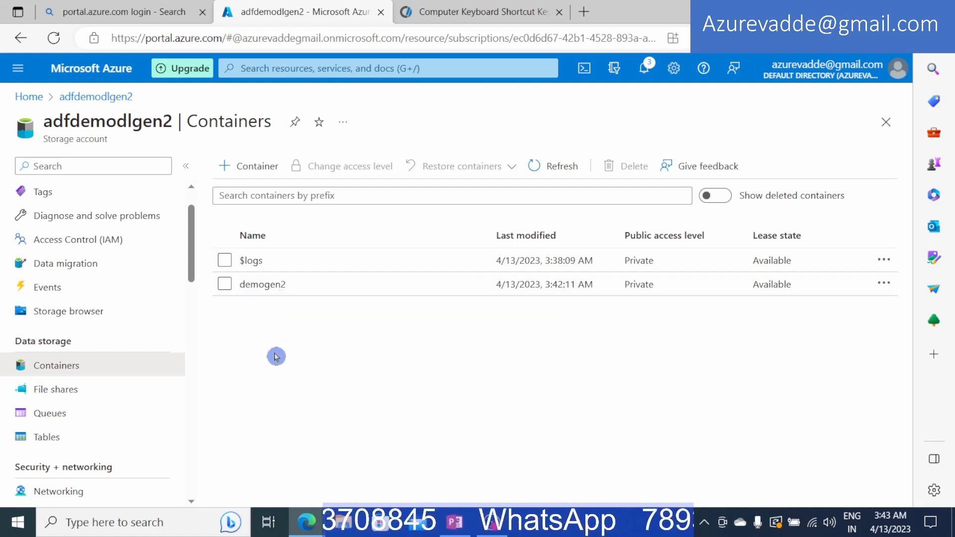
{"action": "left_click", "coordinate": [264, 284]}
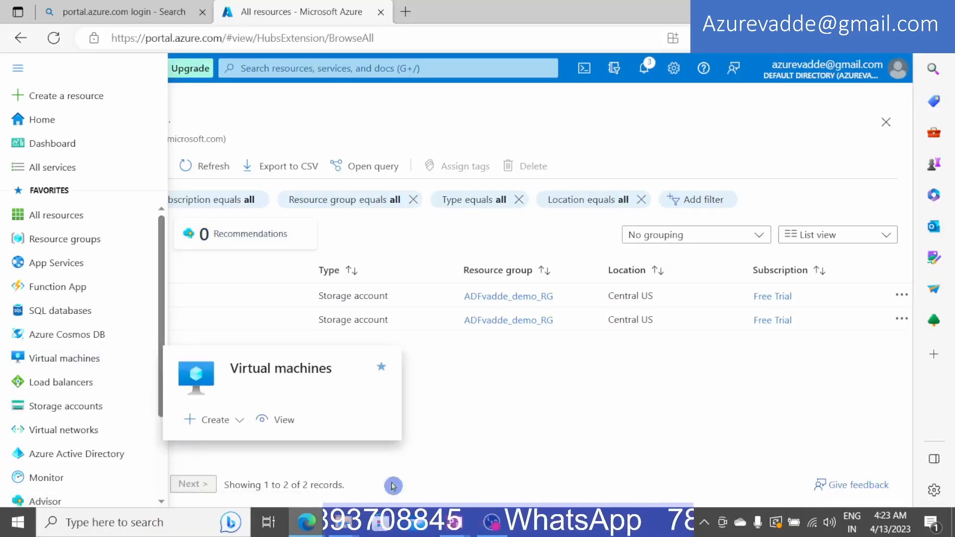
Step: Return to the portal home, look over the recent resources, and show the list of all resources
{"action": "left_click", "coordinate": [38, 122]}
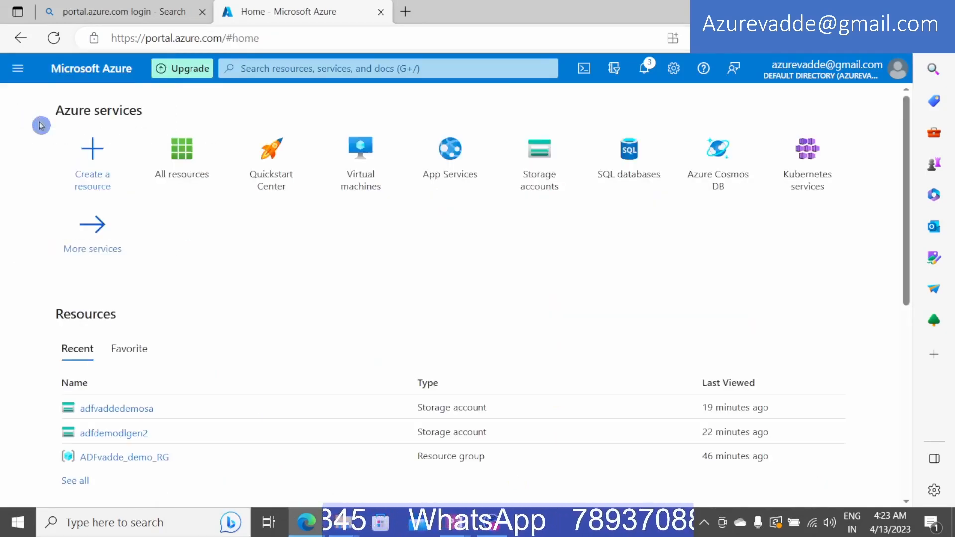
{"action": "scroll", "coordinate": [14, 346], "scroll_direction": "down", "scroll_amount": 3}
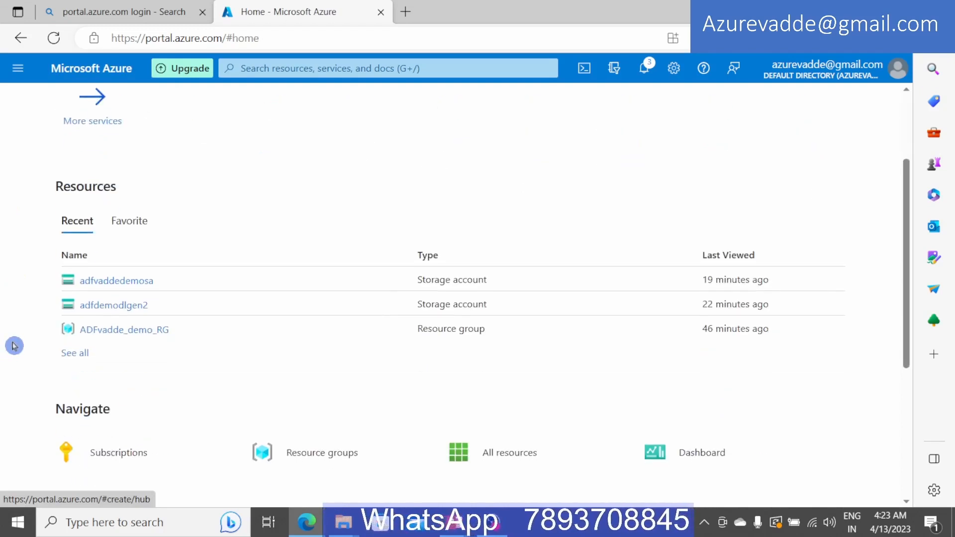
{"action": "scroll", "coordinate": [216, 324], "scroll_direction": "up", "scroll_amount": 3}
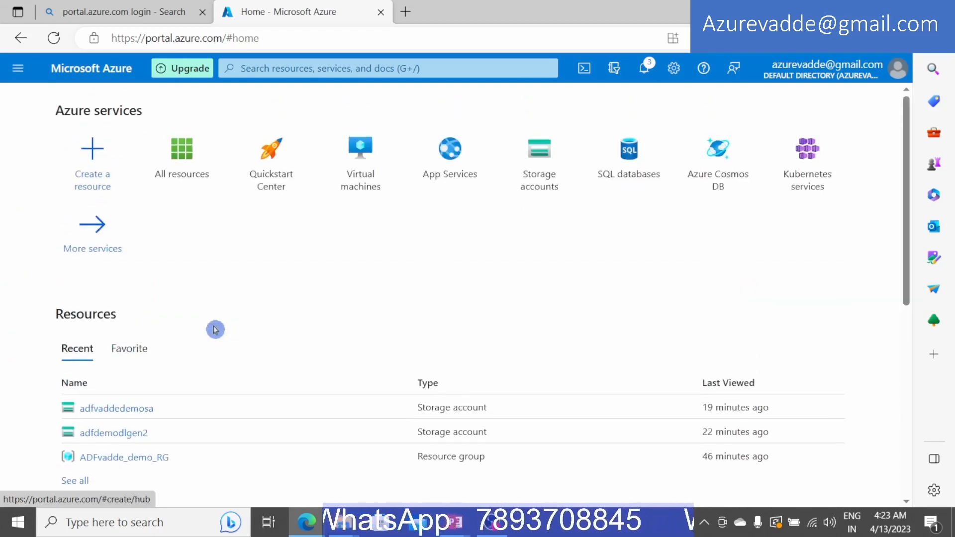
{"action": "left_click", "coordinate": [18, 70]}
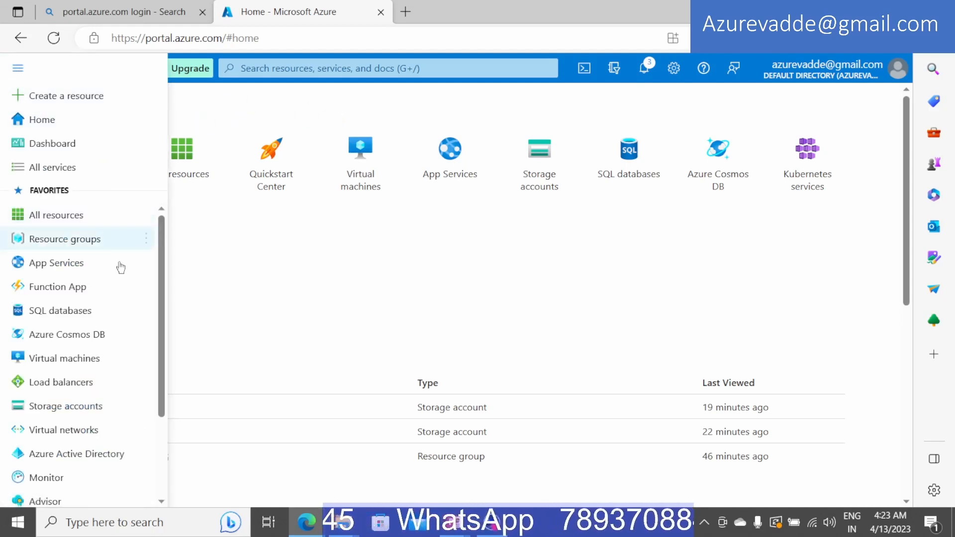
{"action": "left_click", "coordinate": [203, 213]}
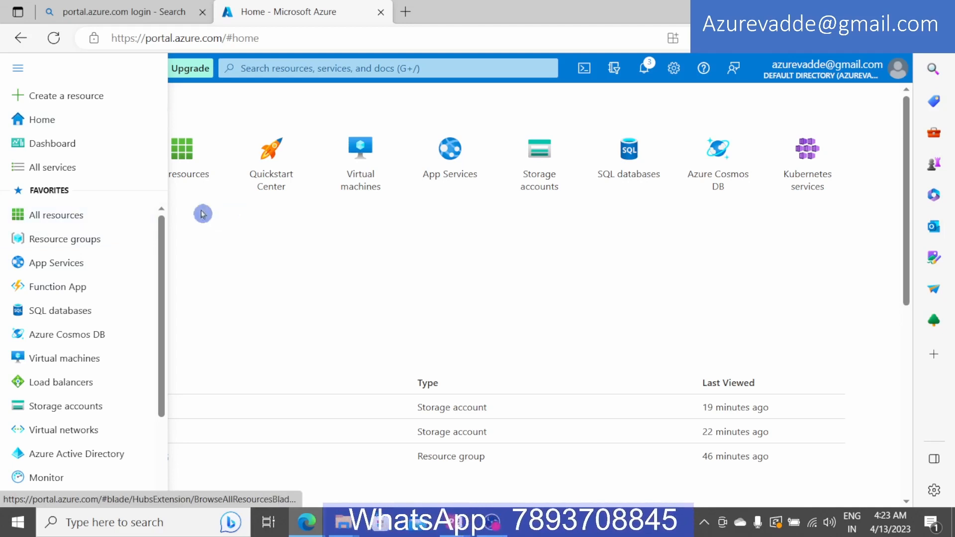
{"action": "left_click", "coordinate": [54, 215]}
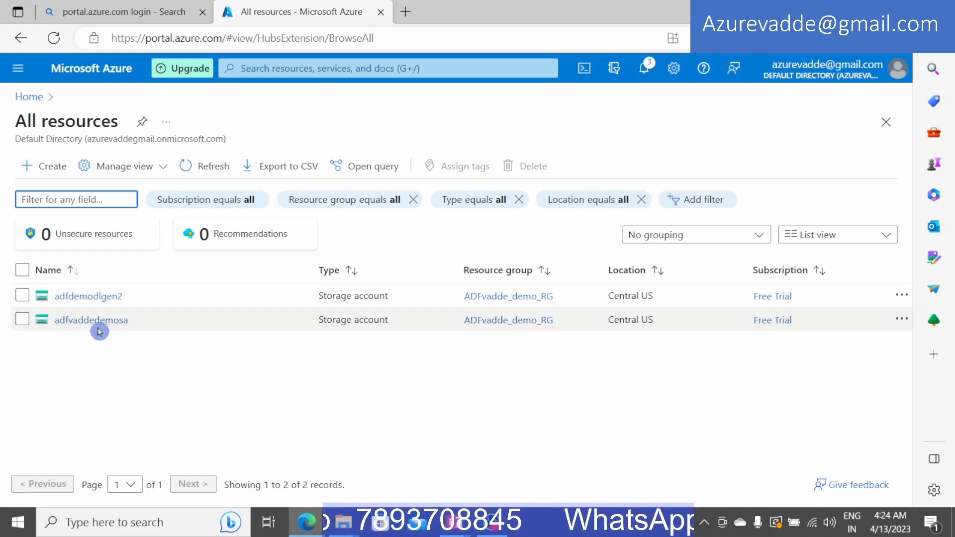
Step: Open the adfvaddedemosa storage account and examine its Blob, File, Queue and Table service properties
{"action": "mouse_move", "coordinate": [99, 328]}
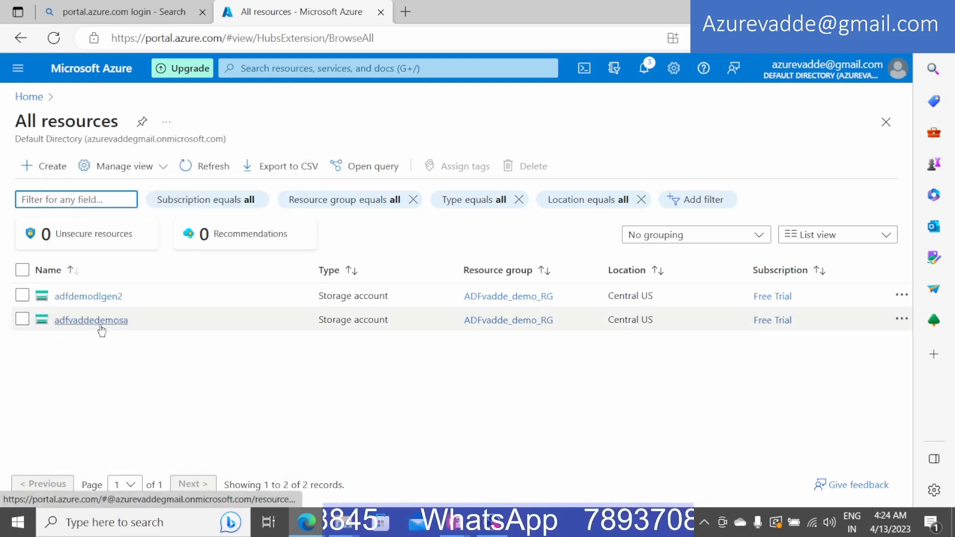
{"action": "left_click", "coordinate": [98, 323]}
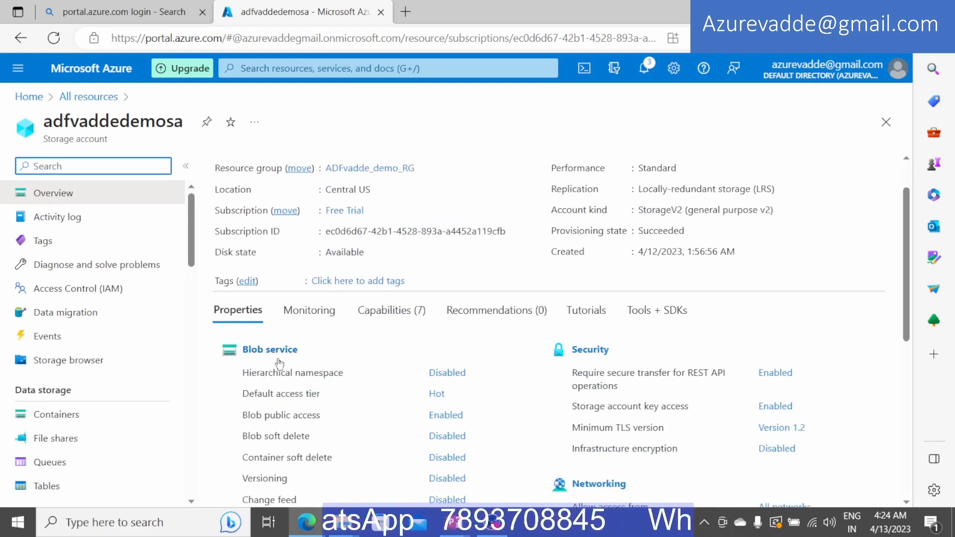
{"action": "scroll", "coordinate": [368, 356], "scroll_direction": "down", "scroll_amount": 2}
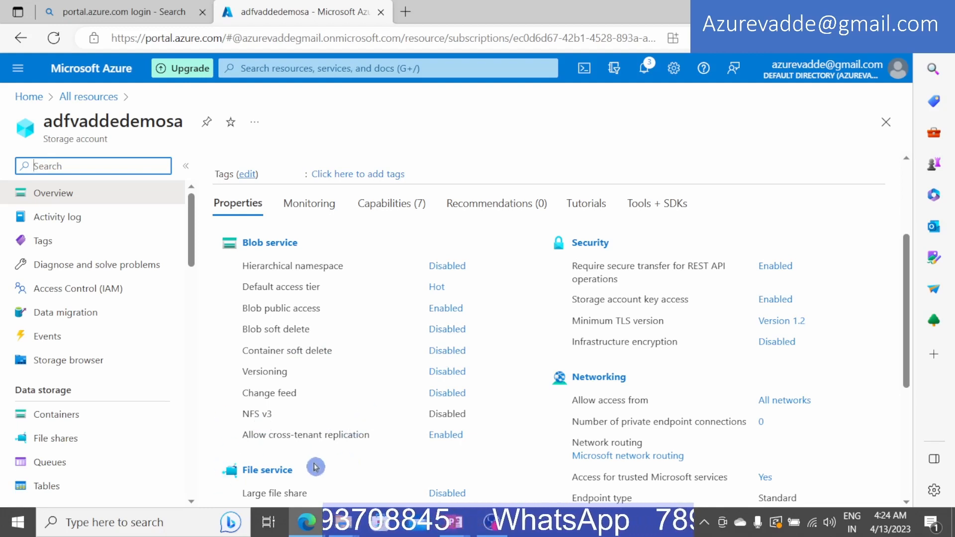
{"action": "scroll", "coordinate": [335, 390], "scroll_direction": "down", "scroll_amount": 2}
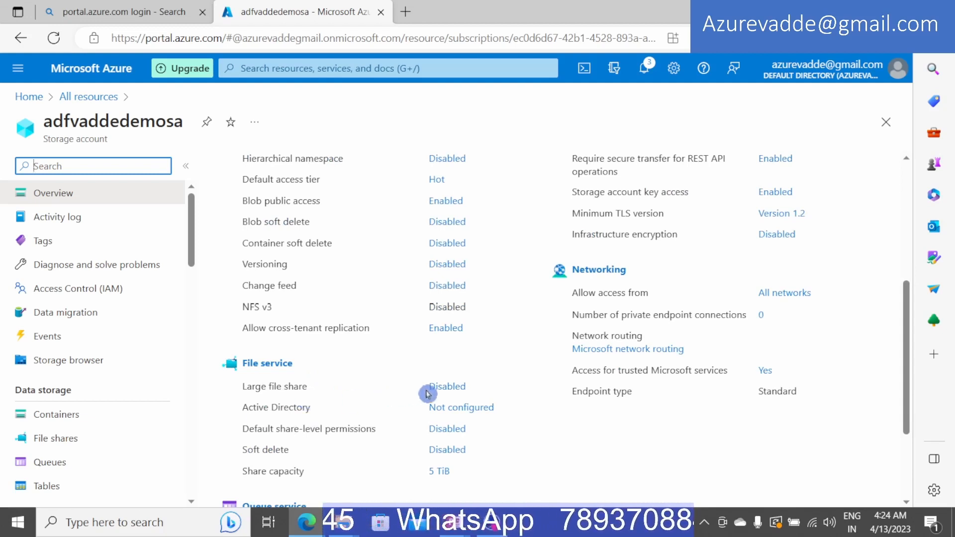
{"action": "scroll", "coordinate": [357, 423], "scroll_direction": "down", "scroll_amount": 2}
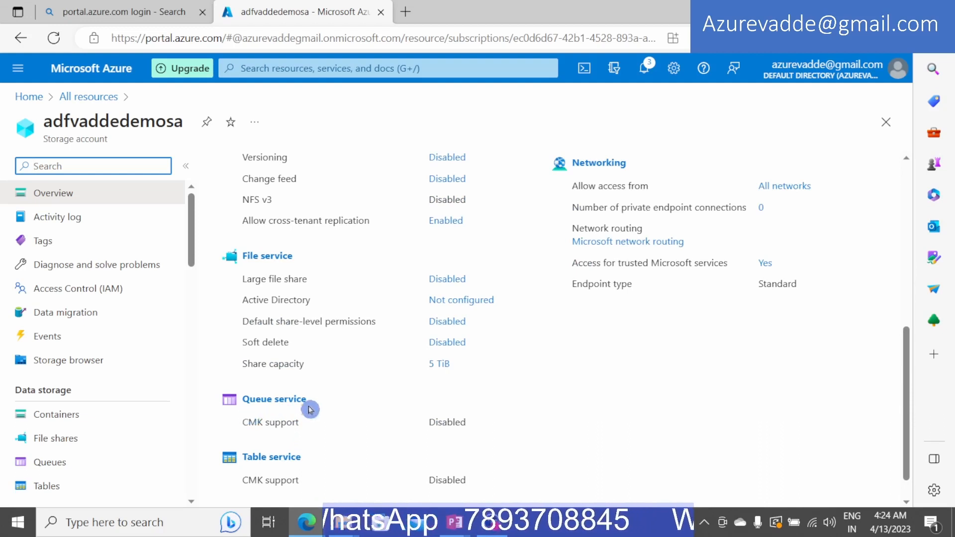
{"action": "scroll", "coordinate": [345, 444], "scroll_direction": "down", "scroll_amount": 1}
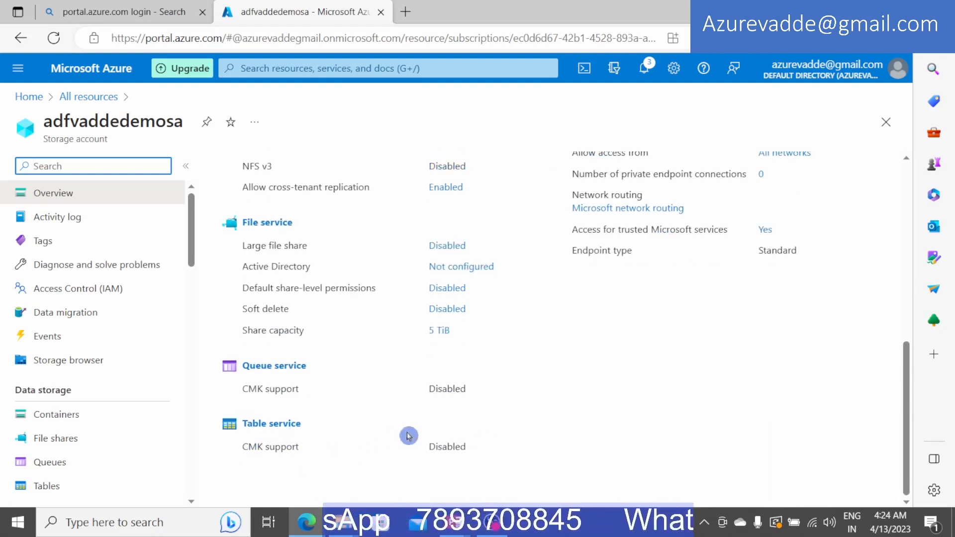
{"action": "scroll", "coordinate": [409, 435], "scroll_direction": "up", "scroll_amount": 5}
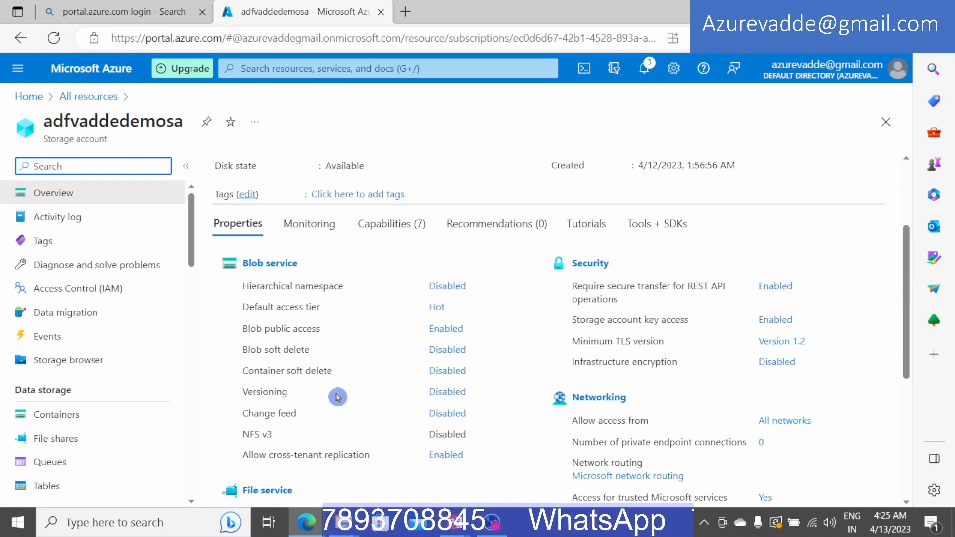
{"action": "scroll", "coordinate": [497, 368], "scroll_direction": "down", "scroll_amount": 2}
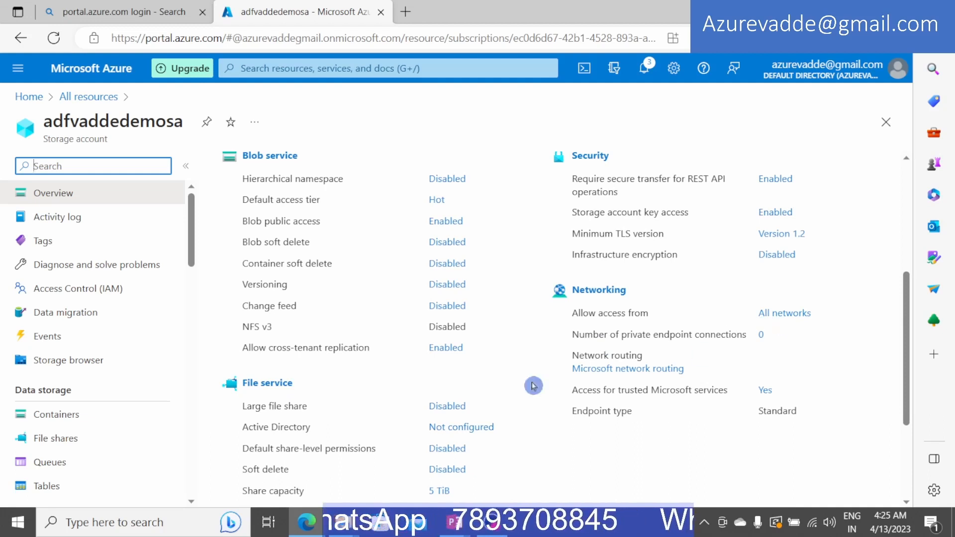
{"action": "scroll", "coordinate": [384, 376], "scroll_direction": "up", "scroll_amount": 2}
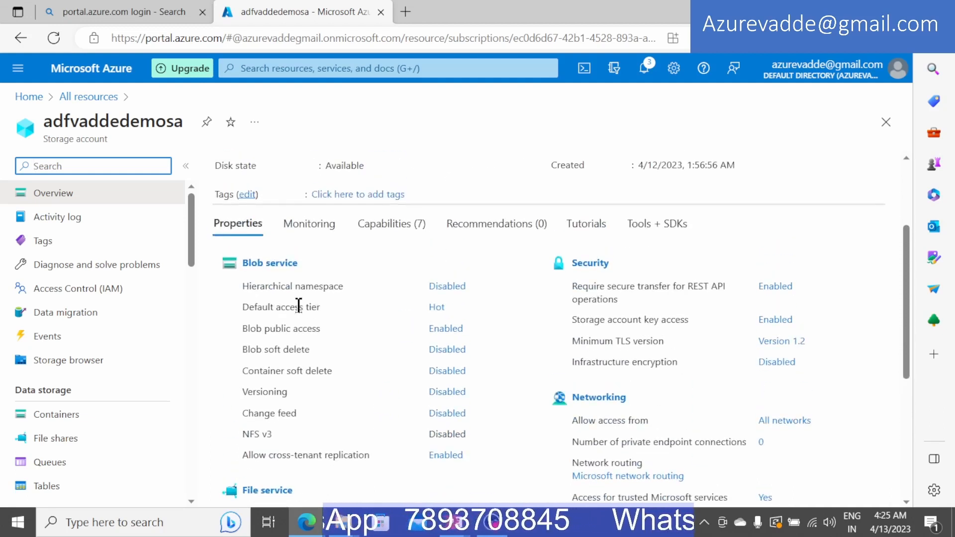
Step: Examine the hierarchical namespace setting under Blob service and the essentials of the adfvaddedemosa account
{"action": "left_click_drag", "start_coordinate": [239, 288], "coordinate": [423, 294]}
{"action": "left_click", "coordinate": [220, 303]}
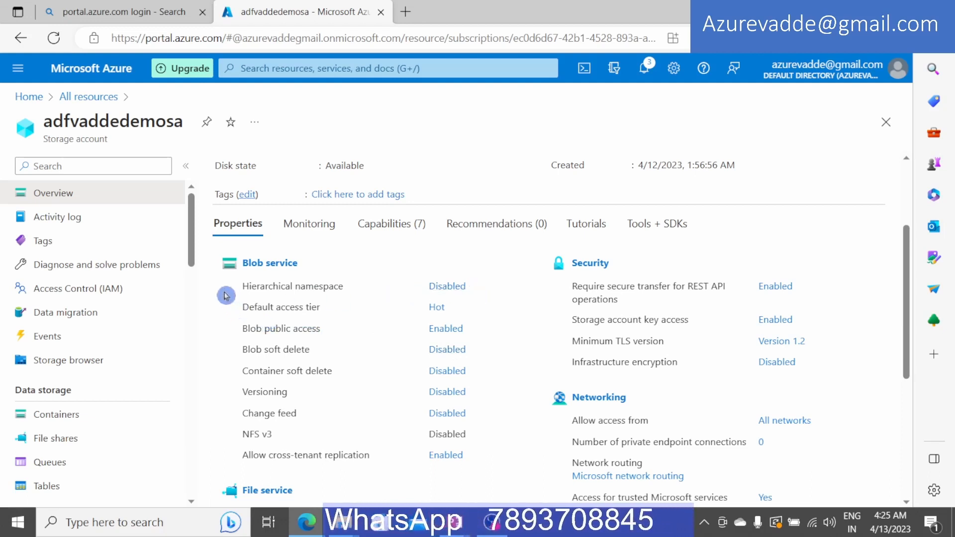
{"action": "left_click_drag", "start_coordinate": [242, 286], "coordinate": [481, 285]}
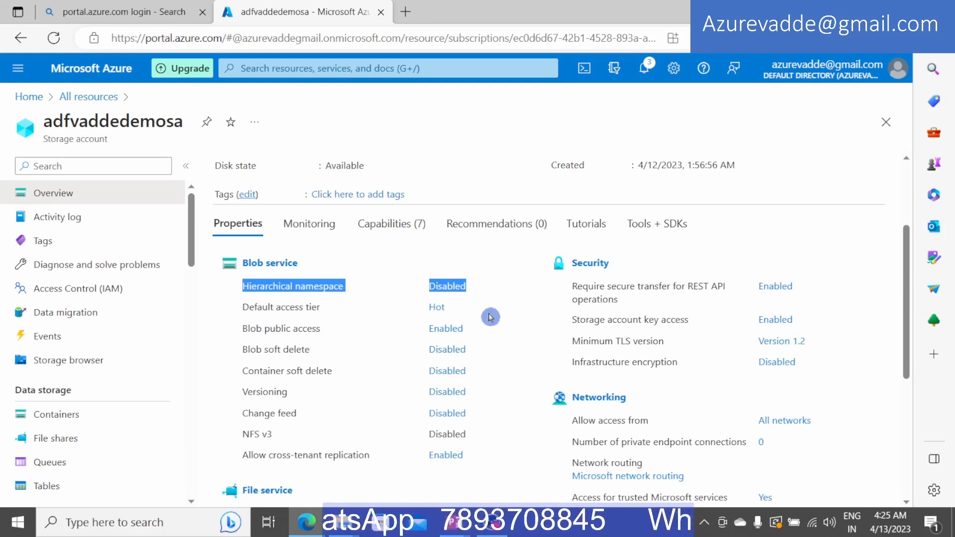
{"action": "left_click", "coordinate": [217, 302]}
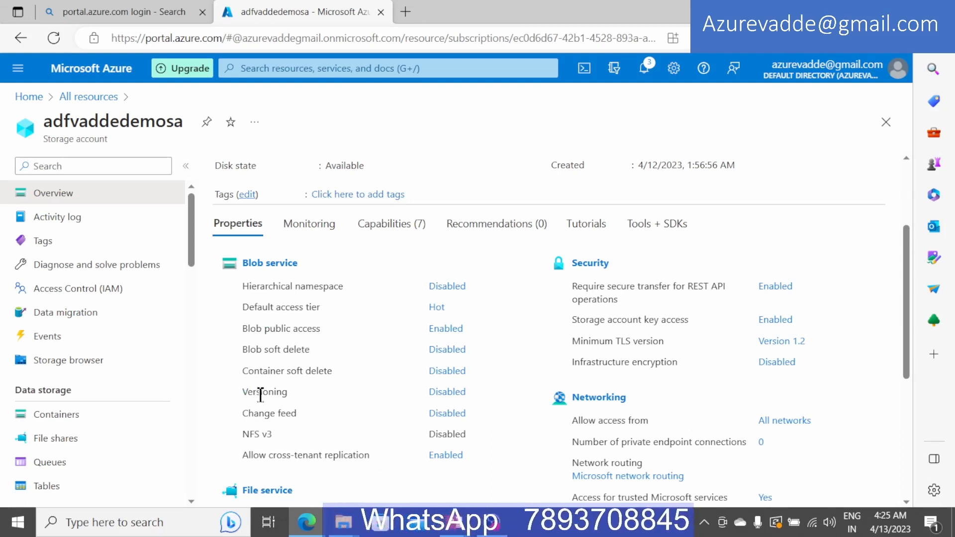
{"action": "scroll", "coordinate": [193, 388], "scroll_direction": "up", "scroll_amount": 3}
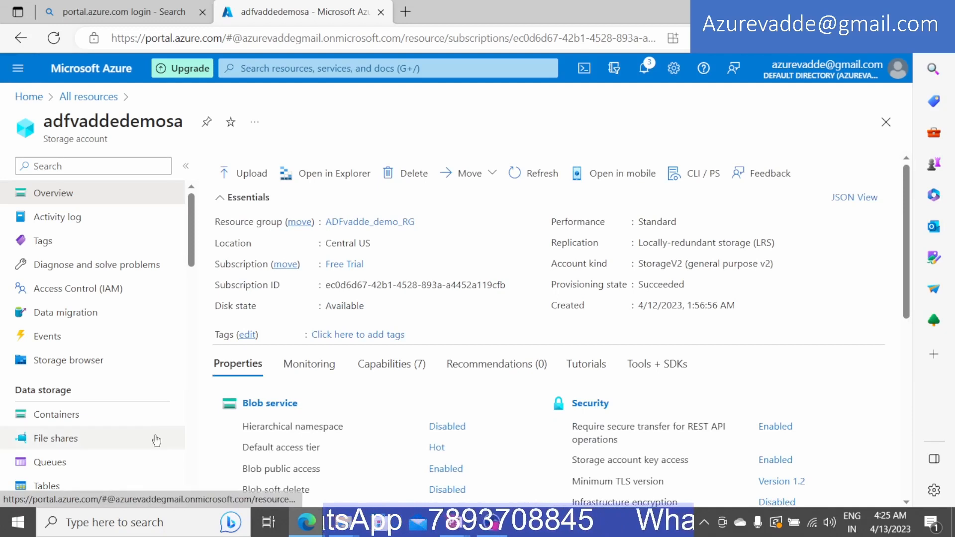
{"action": "scroll", "coordinate": [109, 393], "scroll_direction": "down", "scroll_amount": 3}
{"action": "scroll", "coordinate": [144, 403], "scroll_direction": "up", "scroll_amount": 3}
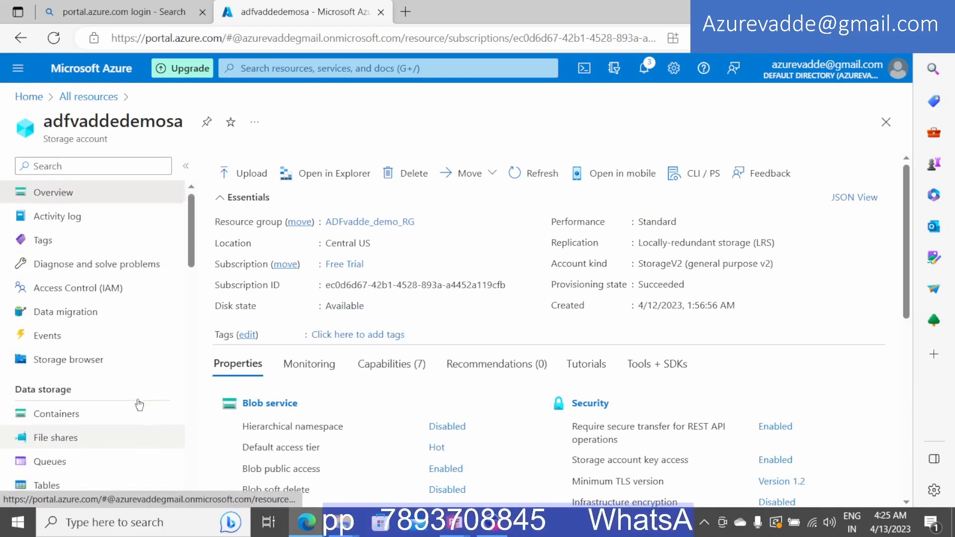
Step: Go back to all resources, open the adfdemodlgen2 storage account and examine its Data Lake Storage properties and essentials
{"action": "left_click", "coordinate": [19, 74]}
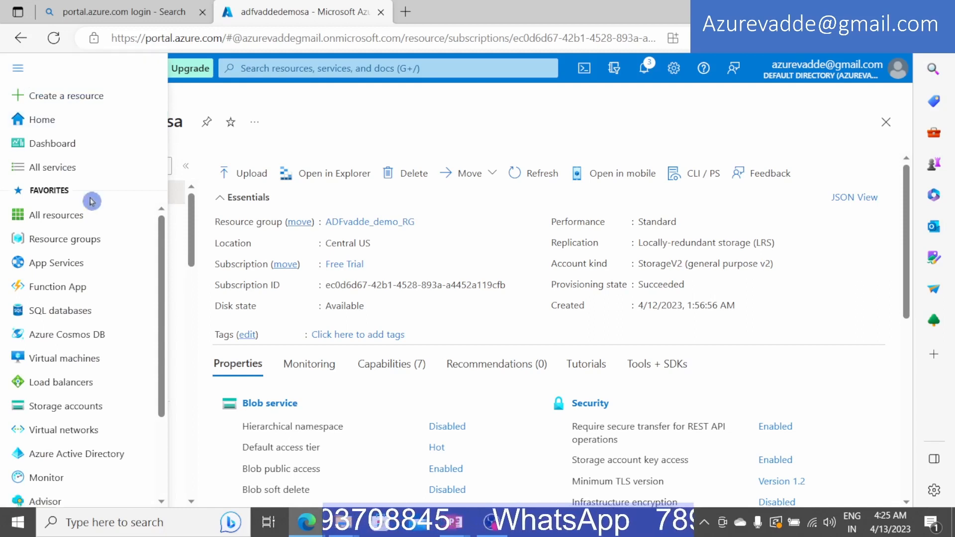
{"action": "left_click", "coordinate": [42, 215]}
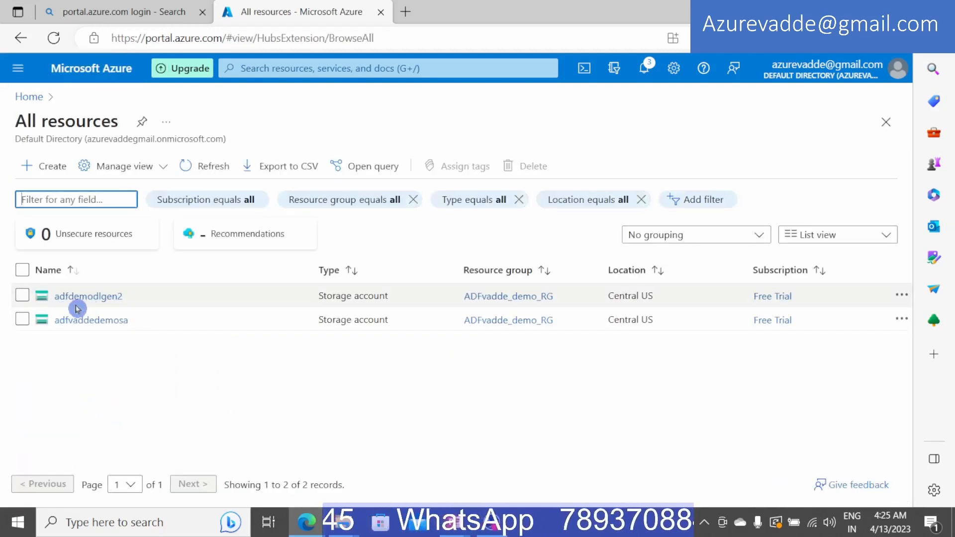
{"action": "left_click", "coordinate": [108, 298]}
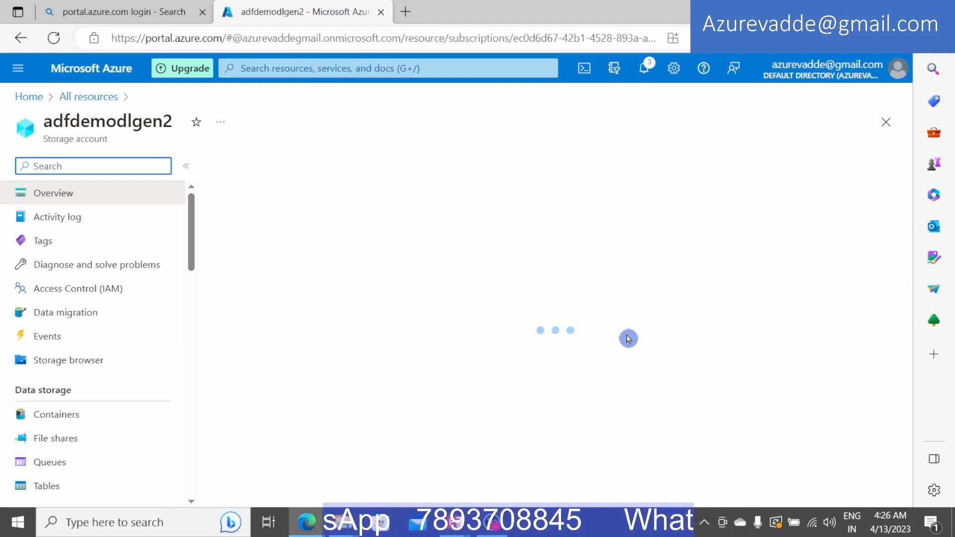
{"action": "scroll", "coordinate": [390, 356], "scroll_direction": "down", "scroll_amount": 3}
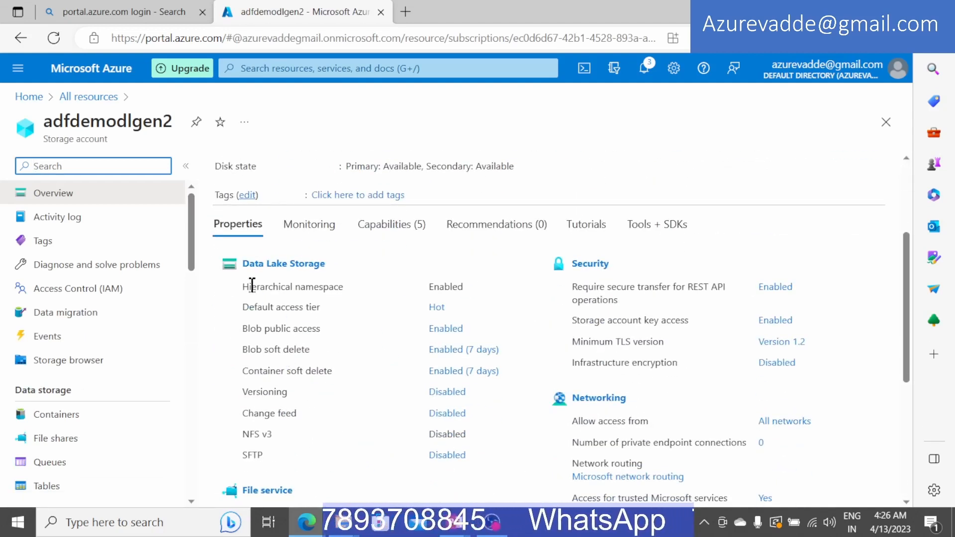
{"action": "left_click", "coordinate": [309, 276]}
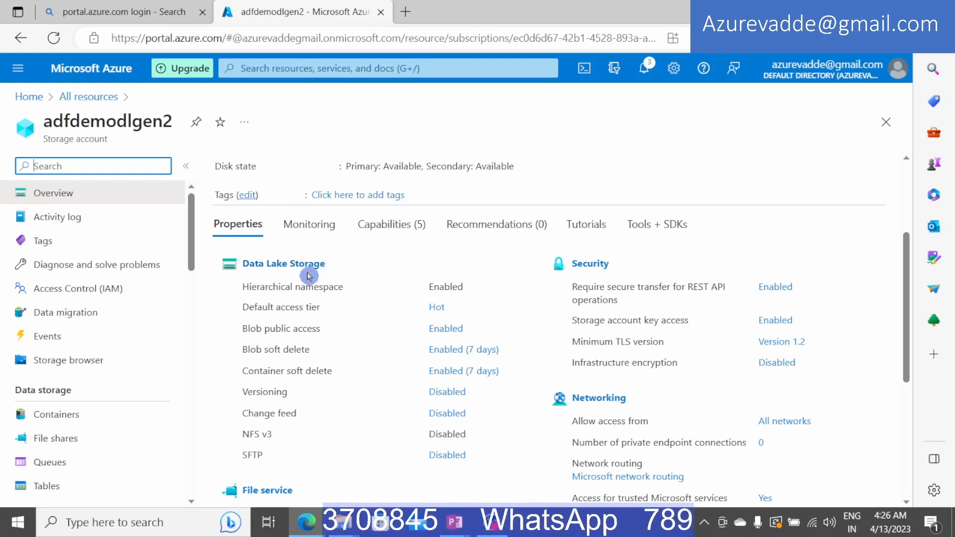
{"action": "scroll", "coordinate": [333, 391], "scroll_direction": "up", "scroll_amount": 3}
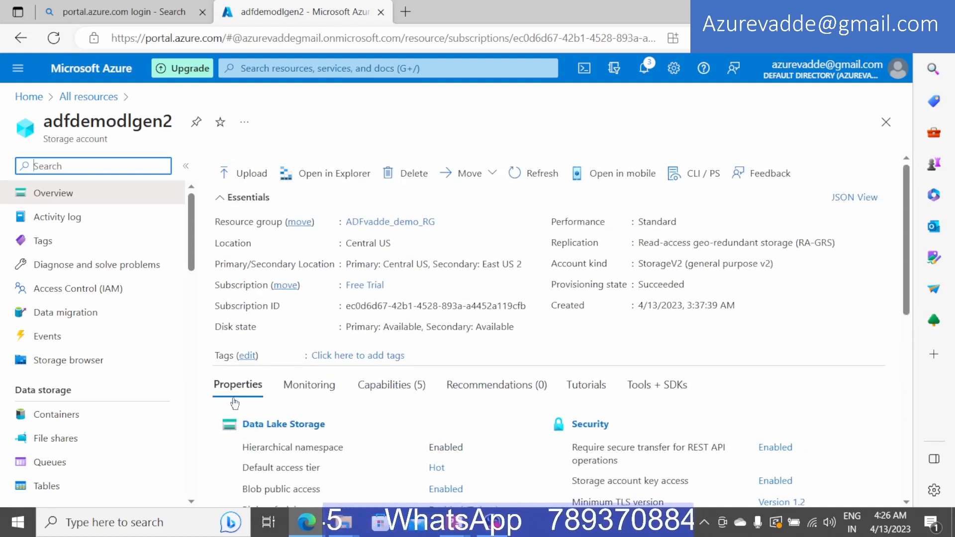
Step: Examine the hierarchical namespace and blob soft delete settings in the Data Lake Storage properties of adfdemodlgen2
{"action": "scroll", "coordinate": [266, 438], "scroll_direction": "down", "scroll_amount": 2}
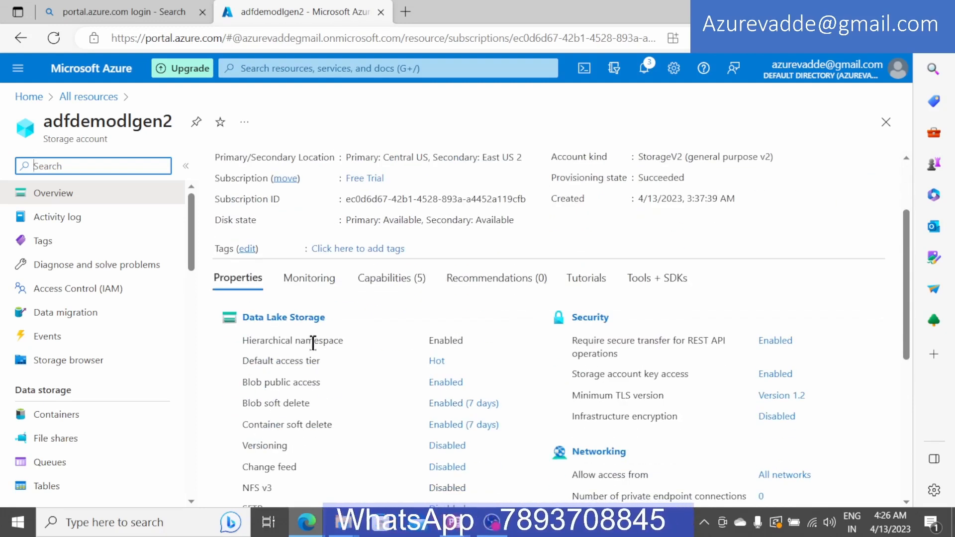
{"action": "left_click", "coordinate": [316, 374]}
{"action": "left_click_drag", "start_coordinate": [241, 340], "coordinate": [491, 341]}
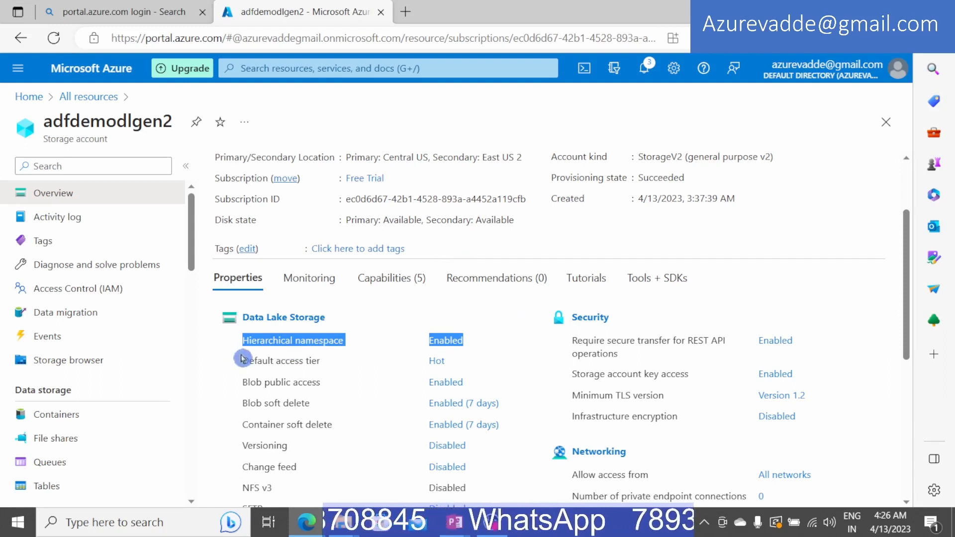
{"action": "left_click", "coordinate": [207, 360]}
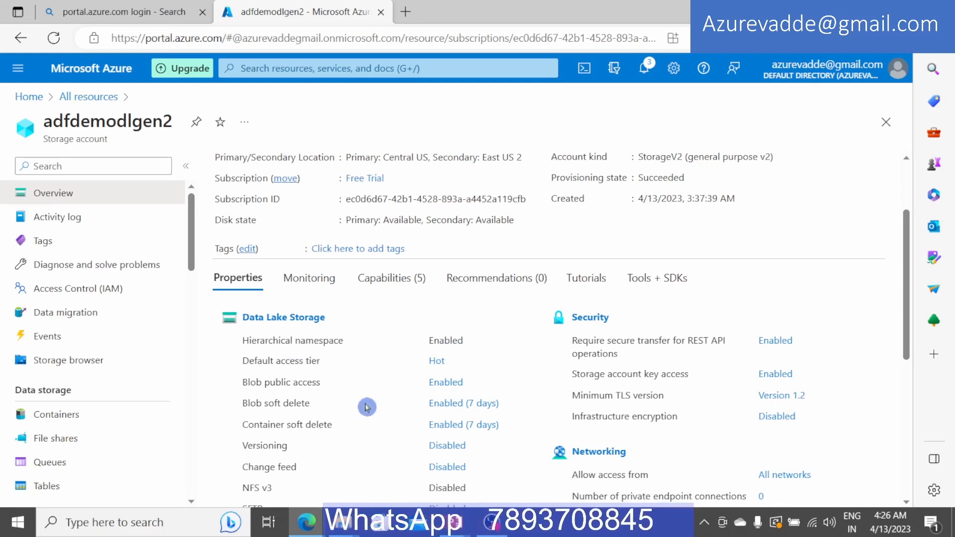
{"action": "scroll", "coordinate": [365, 404], "scroll_direction": "down", "scroll_amount": 2}
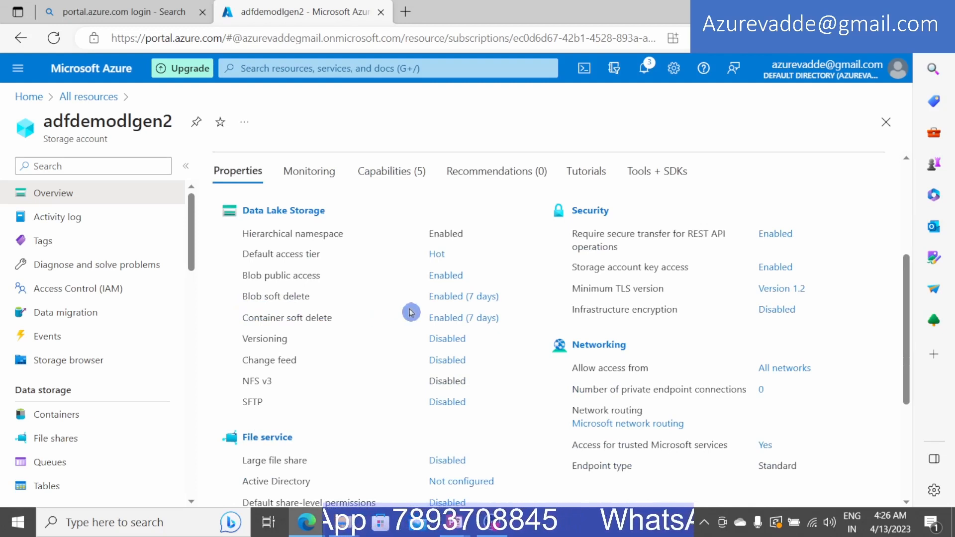
{"action": "left_click_drag", "start_coordinate": [510, 301], "coordinate": [448, 300]}
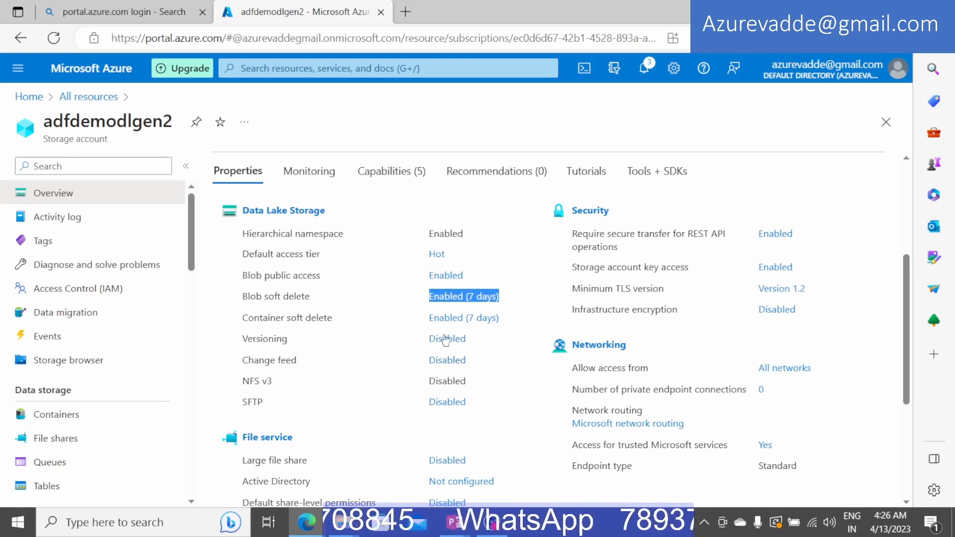
Step: Examine the container soft delete setting and the File service, Queue service, Security and Networking properties of adfdemodlgen2
{"action": "left_click", "coordinate": [221, 333]}
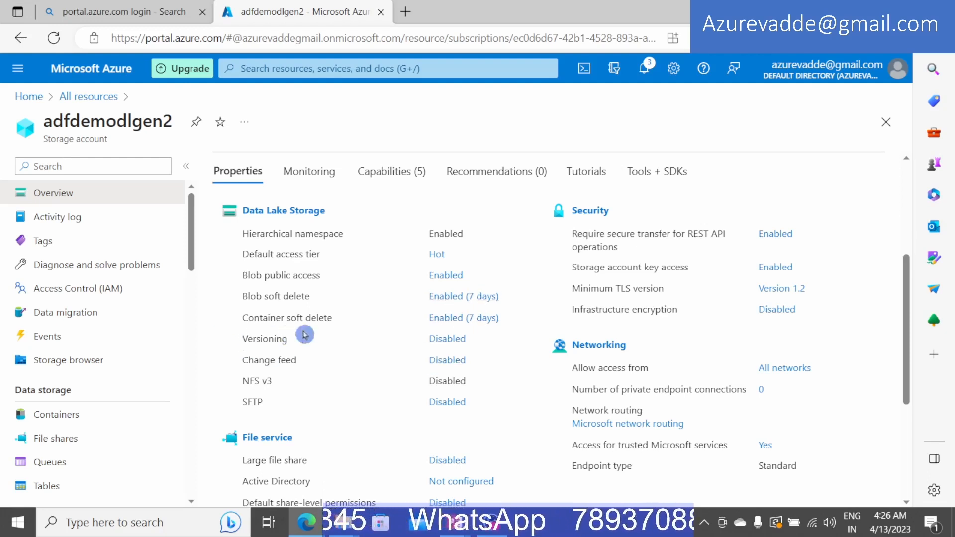
{"action": "left_click_drag", "start_coordinate": [513, 326], "coordinate": [367, 332]}
{"action": "scroll", "coordinate": [373, 384], "scroll_direction": "down", "scroll_amount": 3}
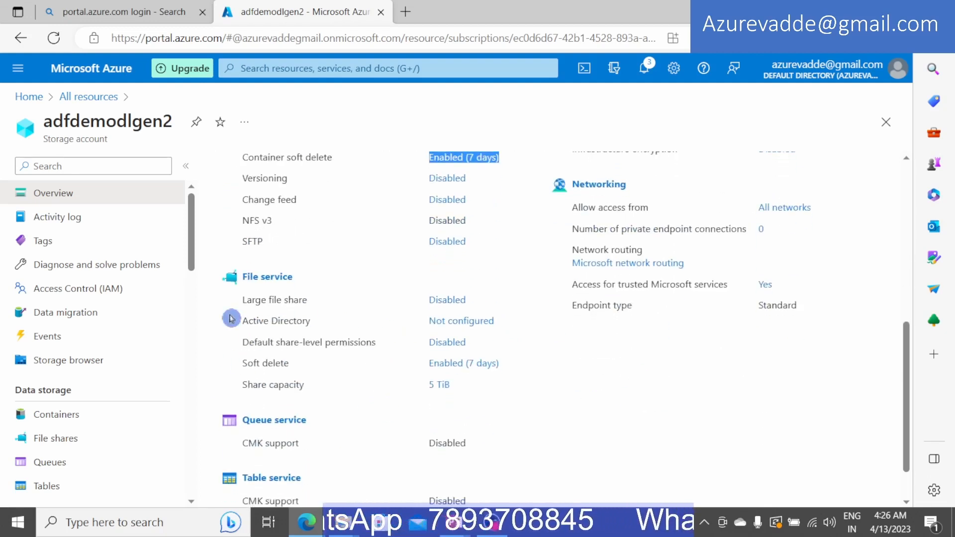
{"action": "mouse_move", "coordinate": [306, 523]}
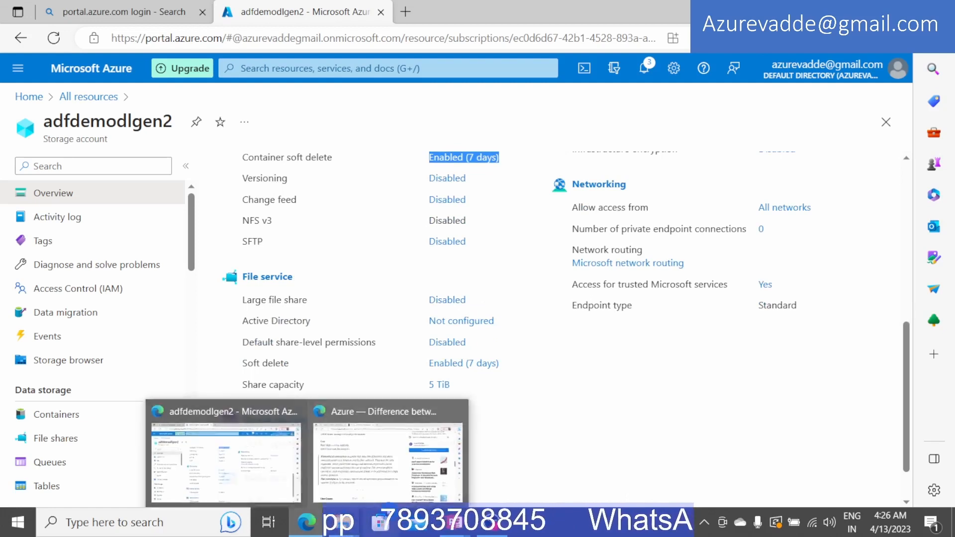
{"action": "scroll", "coordinate": [448, 356], "scroll_direction": "down", "scroll_amount": 1}
{"action": "scroll", "coordinate": [638, 349], "scroll_direction": "up", "scroll_amount": 3}
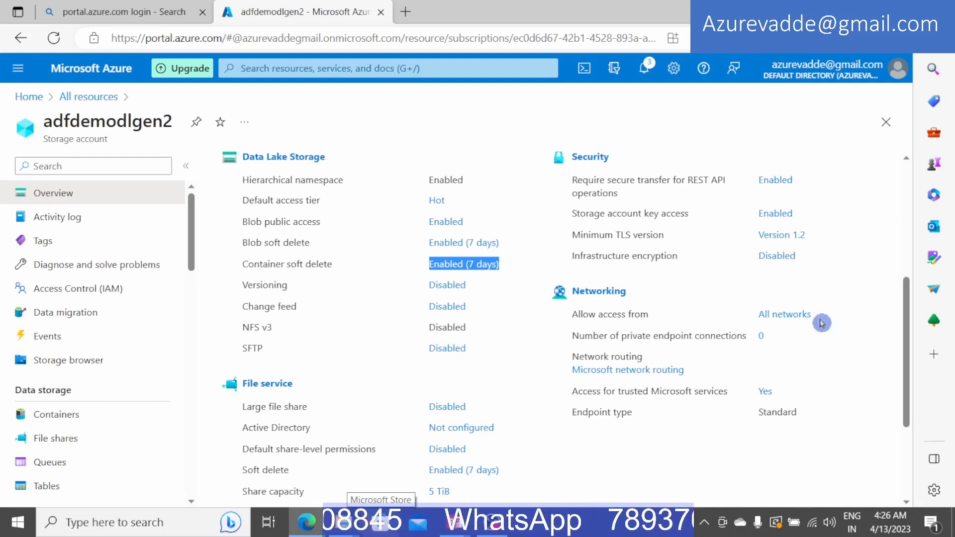
{"action": "scroll", "coordinate": [667, 352], "scroll_direction": "up", "scroll_amount": 2}
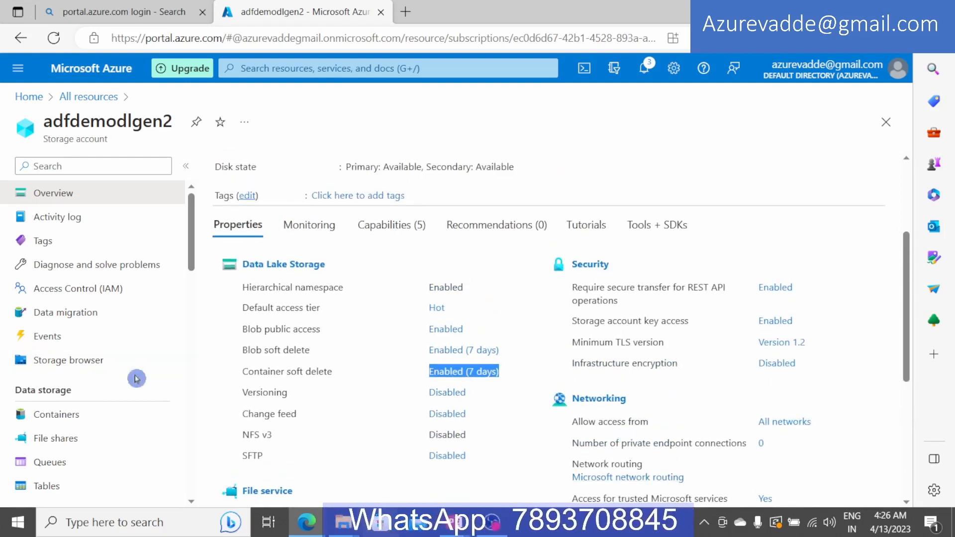
Step: Show the monitoring view of adfdemodlgen2 and examine its key metrics charts for egress, ingress, latency and requests
{"action": "scroll", "coordinate": [366, 386], "scroll_direction": "up", "scroll_amount": 1}
{"action": "left_click", "coordinate": [318, 286]}
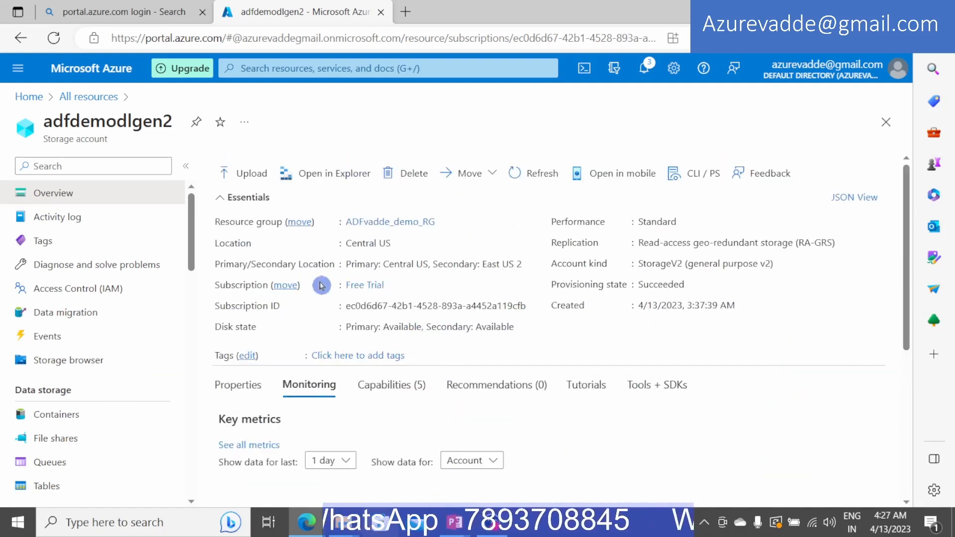
{"action": "scroll", "coordinate": [299, 408], "scroll_direction": "down", "scroll_amount": 4}
{"action": "scroll", "coordinate": [299, 411], "scroll_direction": "down", "scroll_amount": 3}
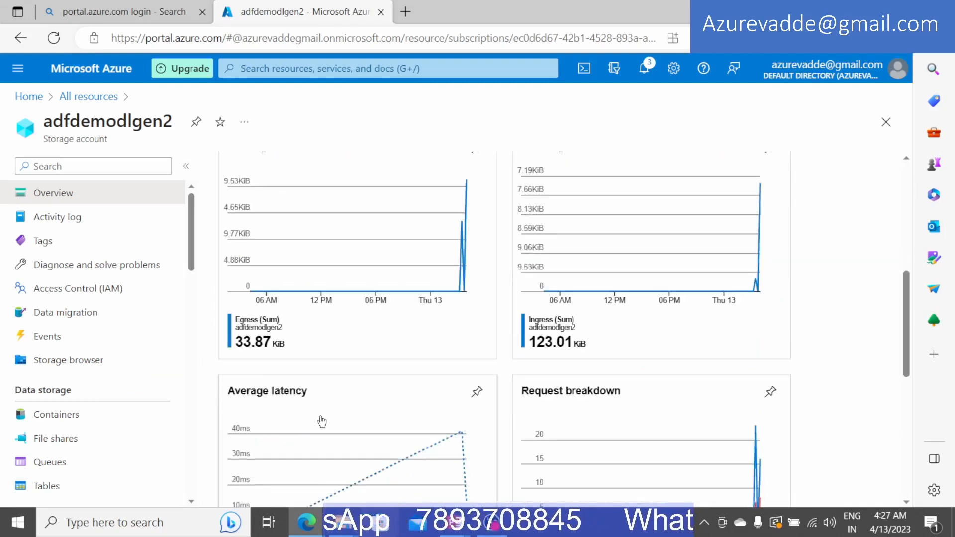
{"action": "scroll", "coordinate": [366, 418], "scroll_direction": "up", "scroll_amount": 7}
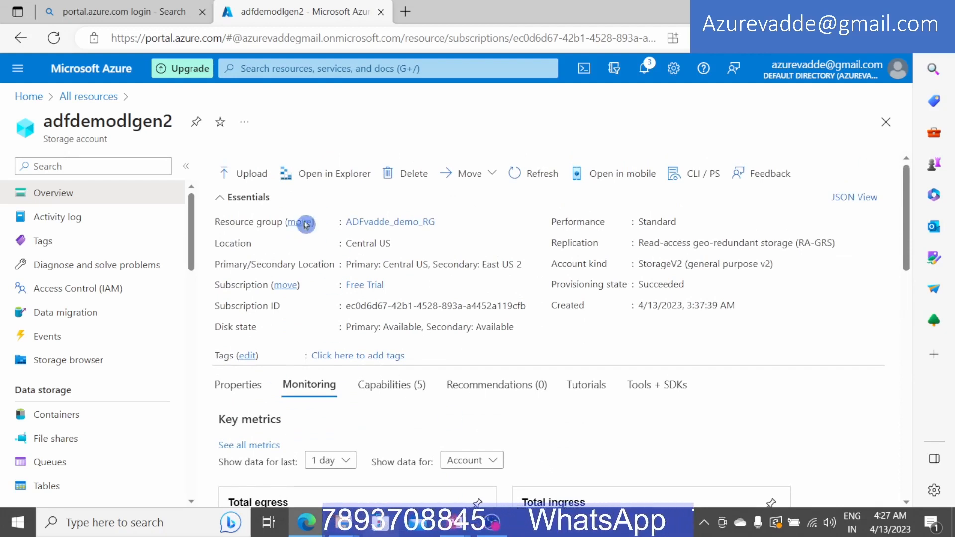
Step: Review the capabilities and recommendations of adfdemodlgen2, and return to its properties
{"action": "left_click", "coordinate": [393, 396]}
{"action": "scroll", "coordinate": [405, 456], "scroll_direction": "down", "scroll_amount": 3}
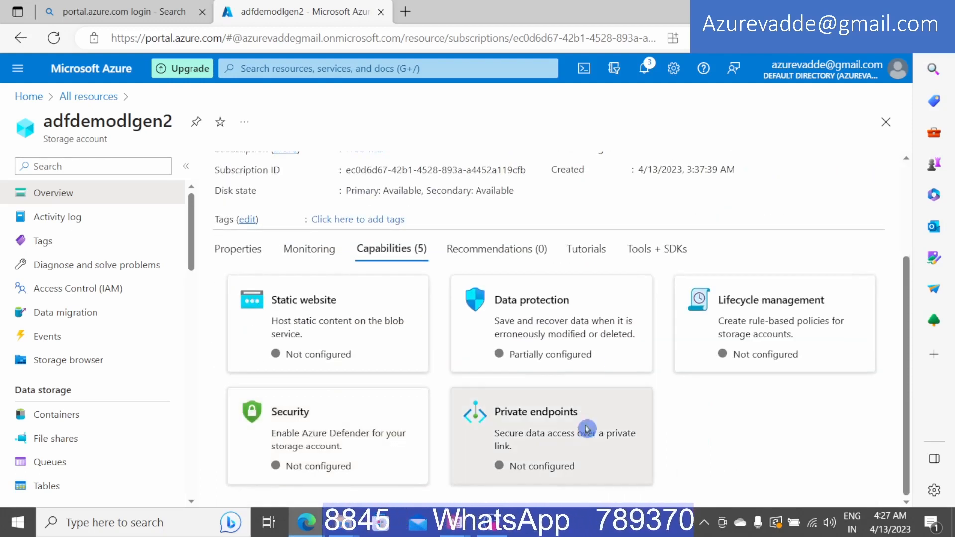
{"action": "left_click", "coordinate": [515, 253]}
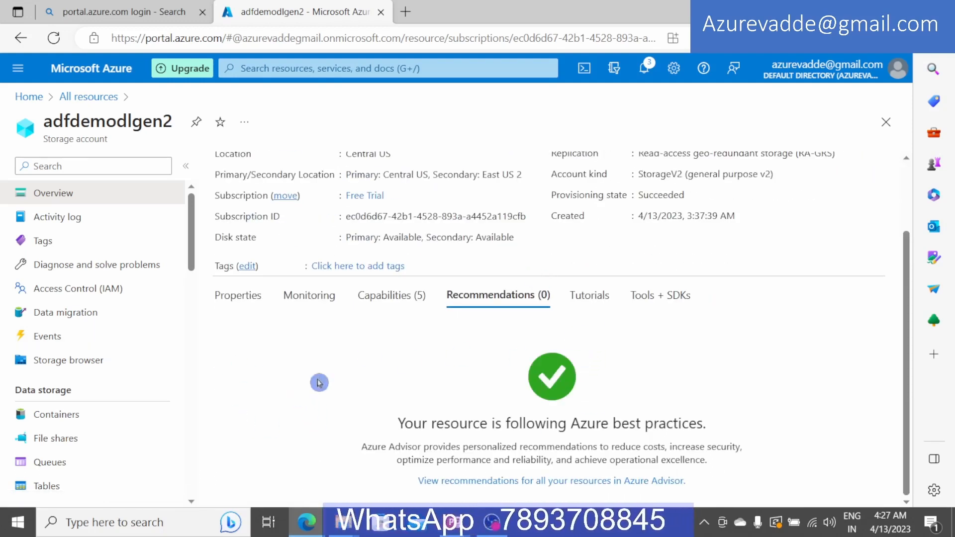
{"action": "left_click", "coordinate": [227, 299]}
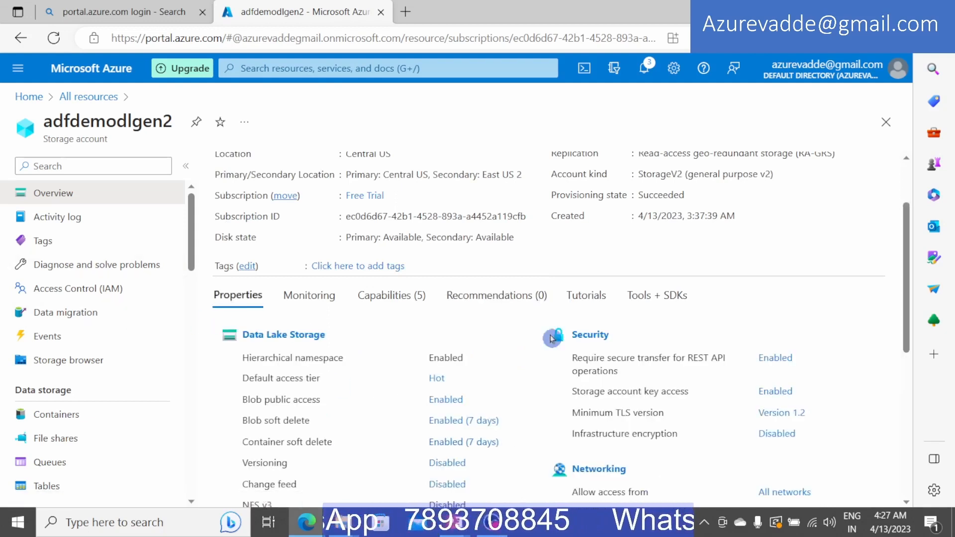